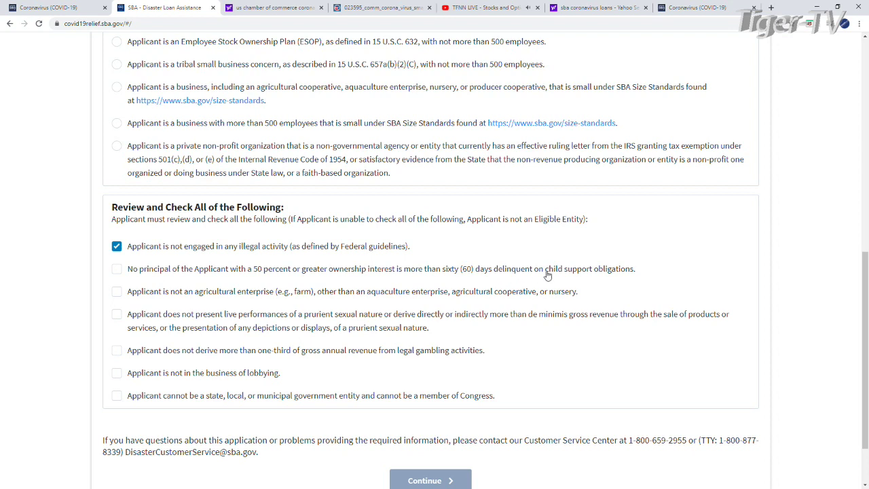
Check the remaining certifications: child support, agriculture, prurient performances, gambling revenue, lobbying, and government entity.
click(117, 270)
scroll(216, 312, down, 1)
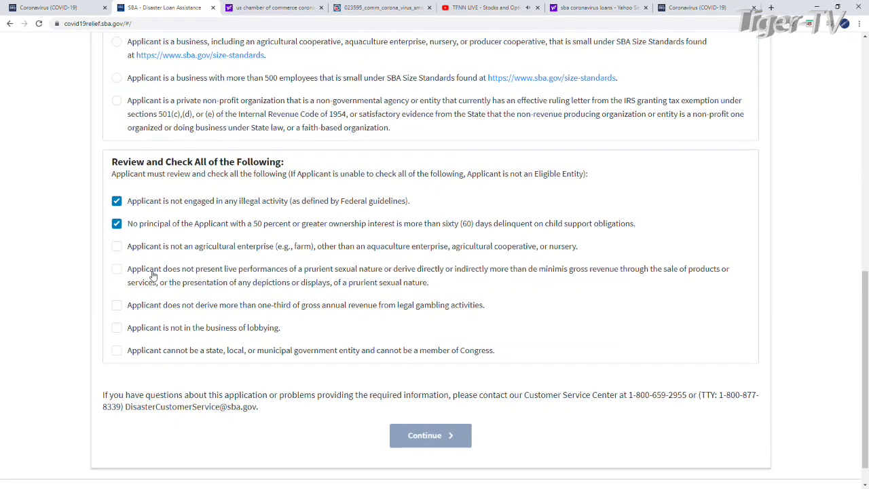
click(118, 249)
click(118, 270)
scroll(505, 304, down, 1)
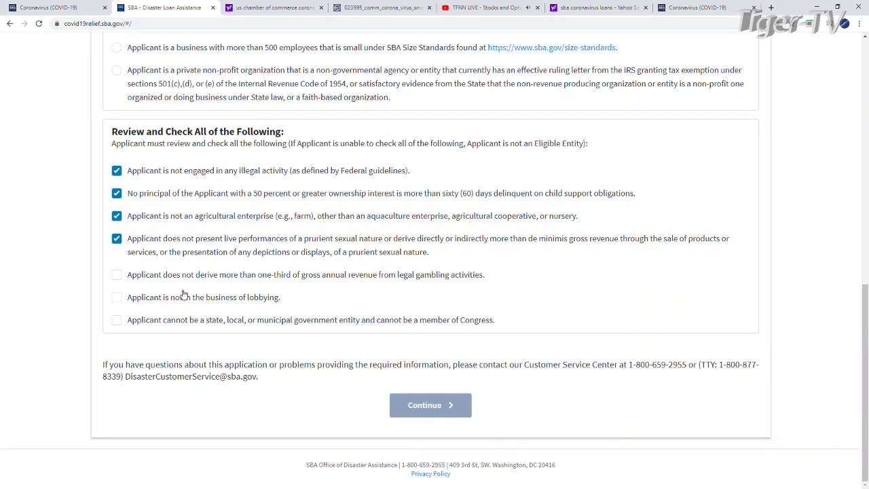
click(120, 276)
click(119, 298)
click(118, 321)
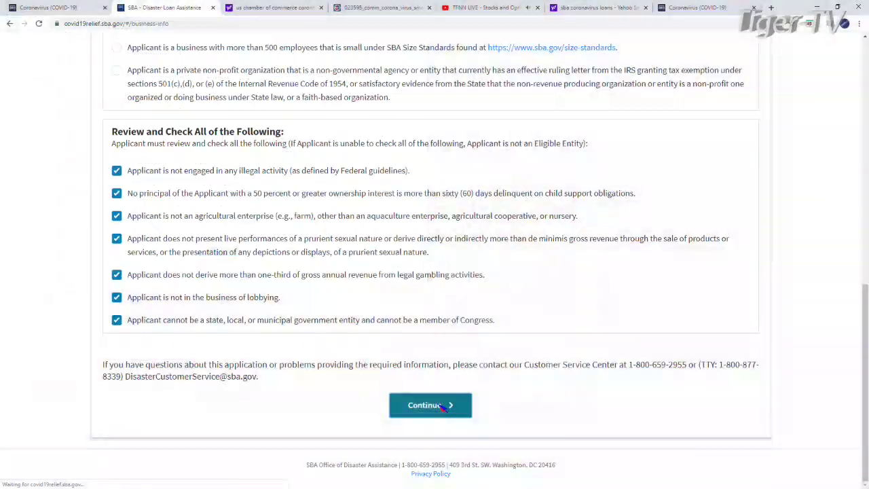
Enter 'tfnn corp' as the business legal and trade name and fill in the EIN.
click(448, 404)
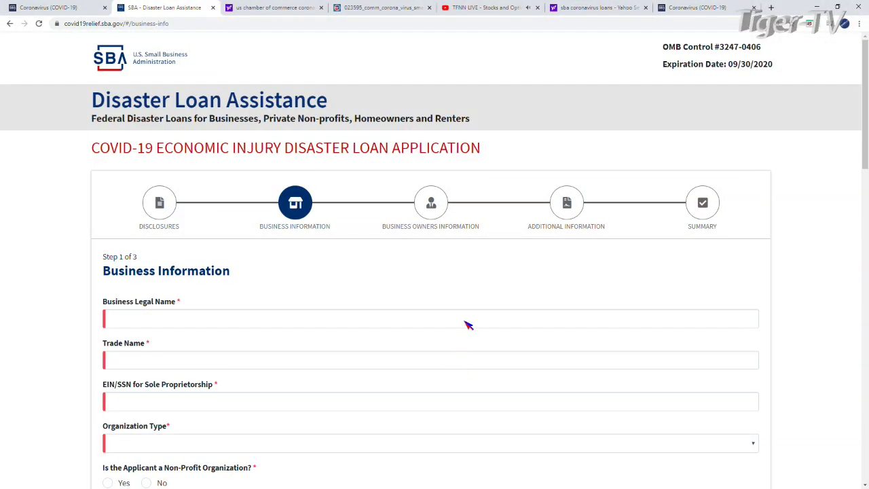
scroll(467, 325, down, 2)
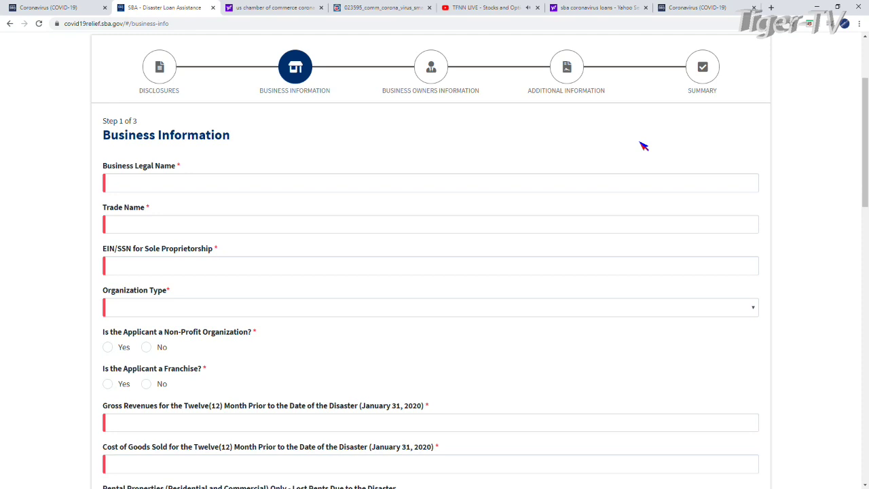
click(129, 183)
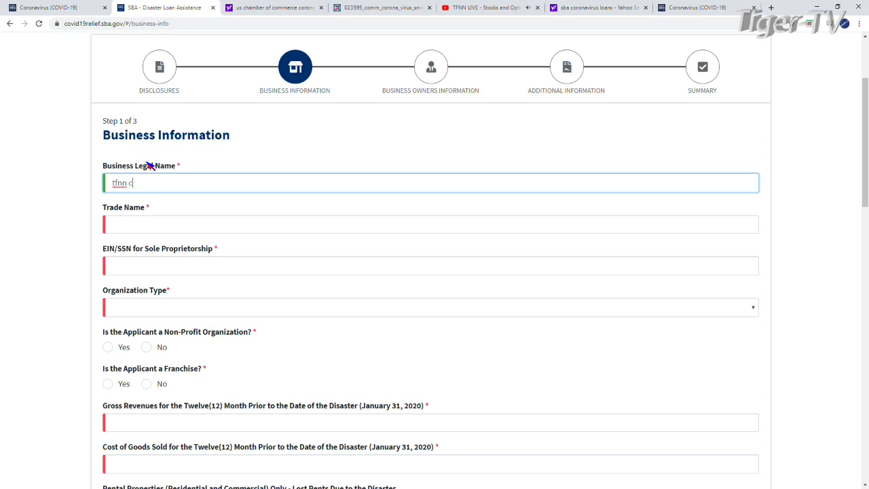
click(128, 229)
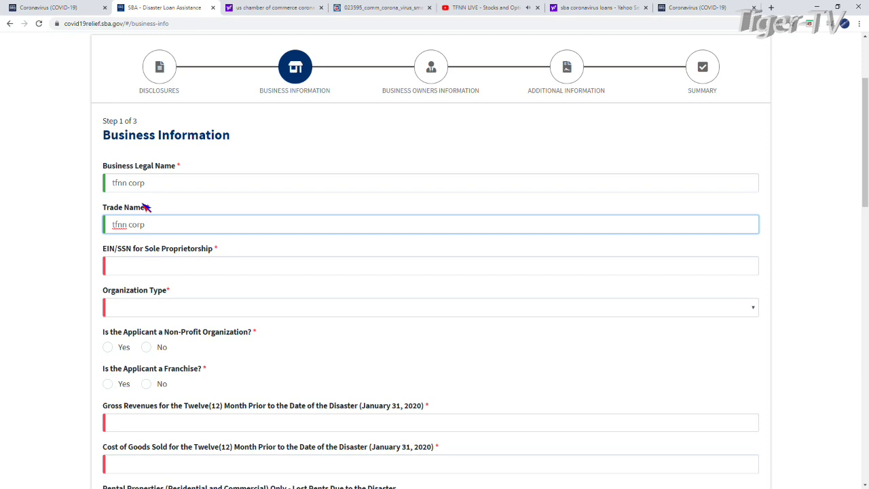
click(148, 267)
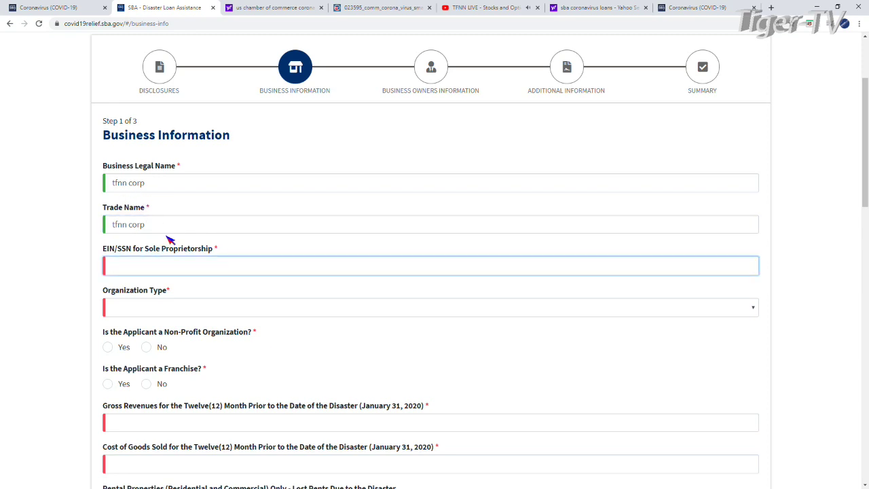
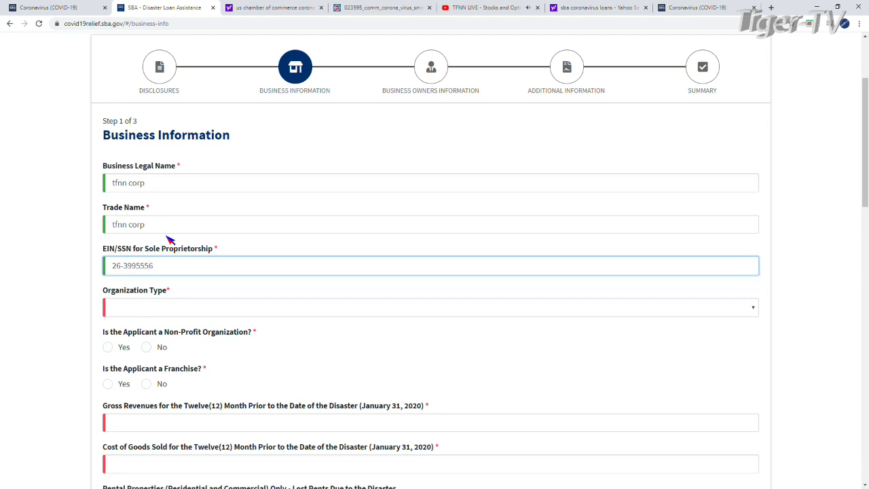
Set the organization type to S-Corporation and answer No to non-profit and franchise.
click(155, 309)
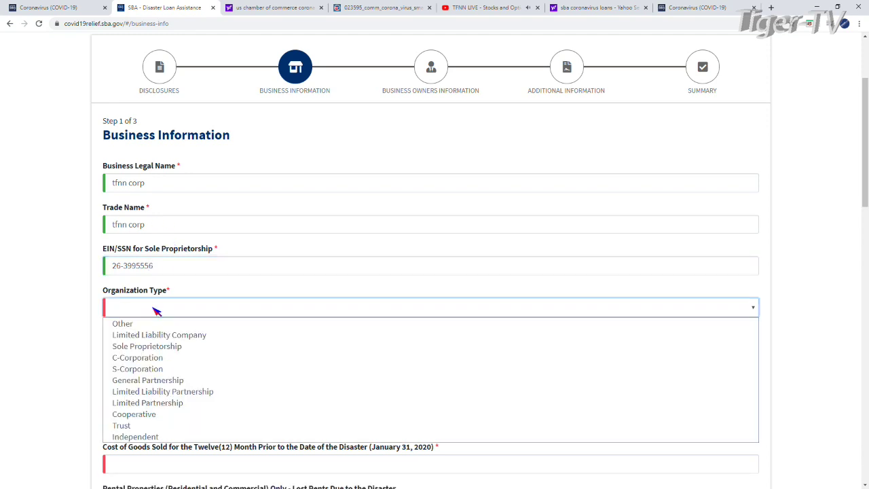
click(170, 370)
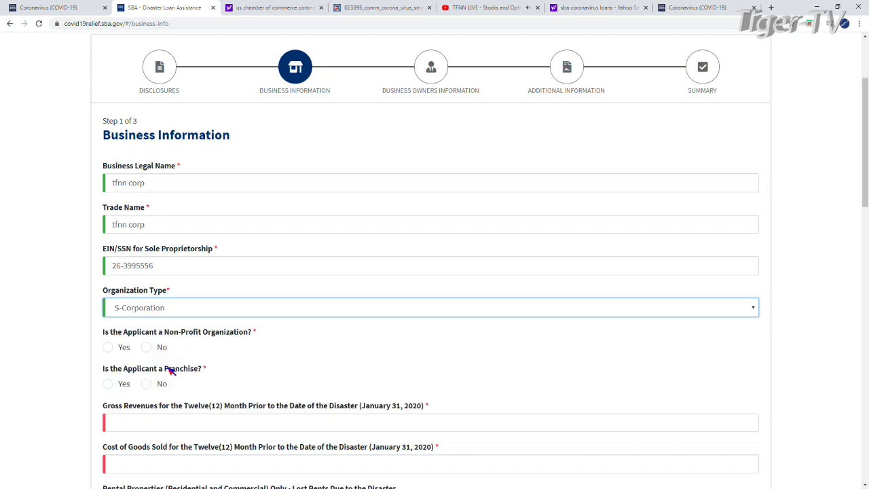
scroll(365, 302, down, 2)
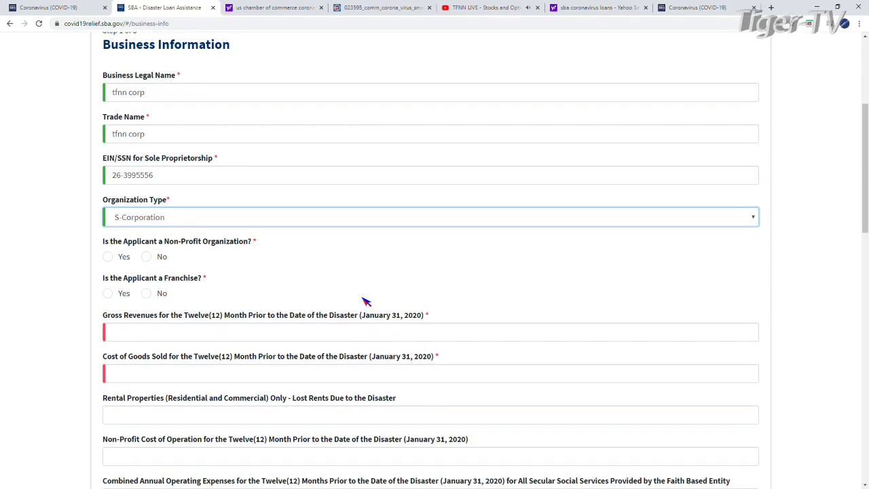
click(161, 258)
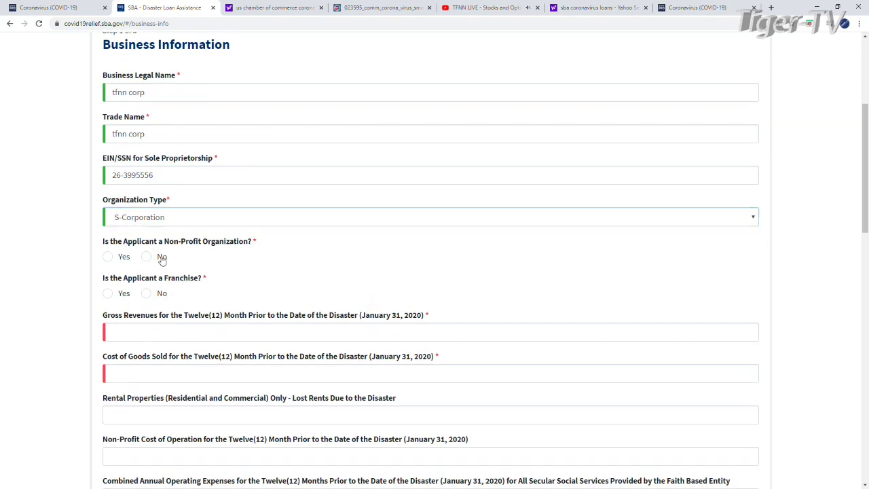
click(153, 297)
scroll(509, 364, down, 1)
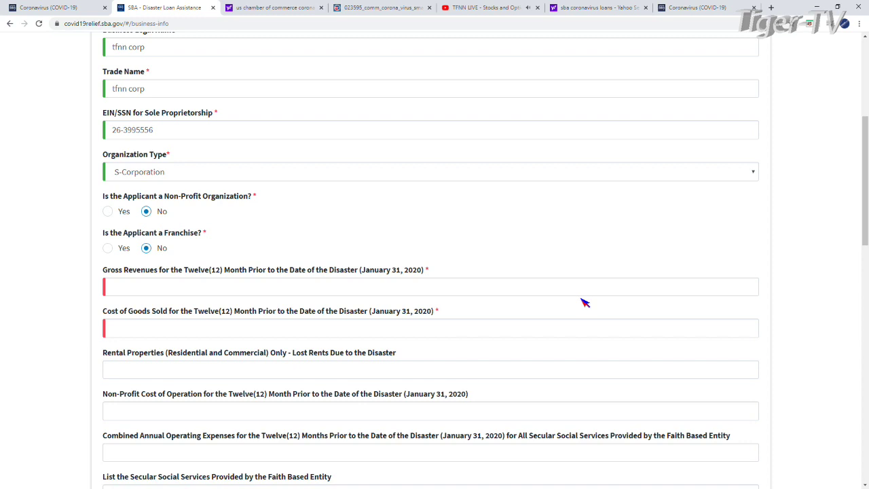
Enter gross revenues of 300,000 and cost of goods sold of 100,000, correcting the revenue amount.
click(127, 286)
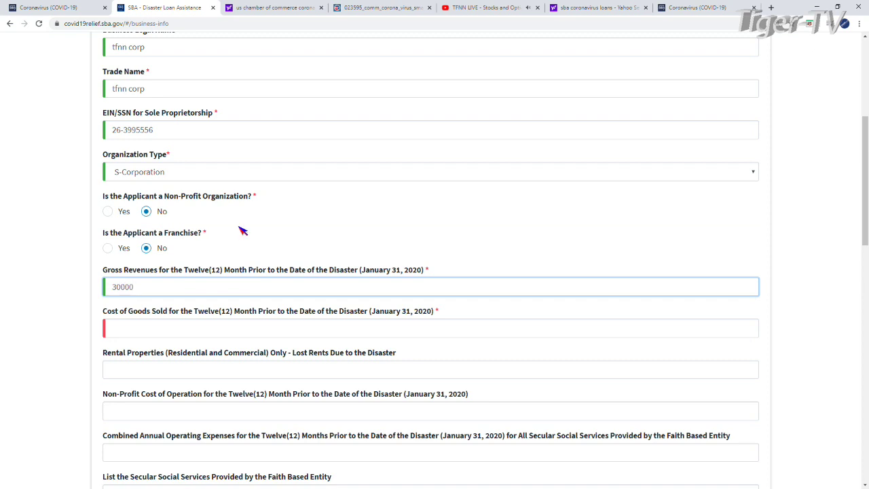
click(226, 329)
click(143, 288)
click(179, 333)
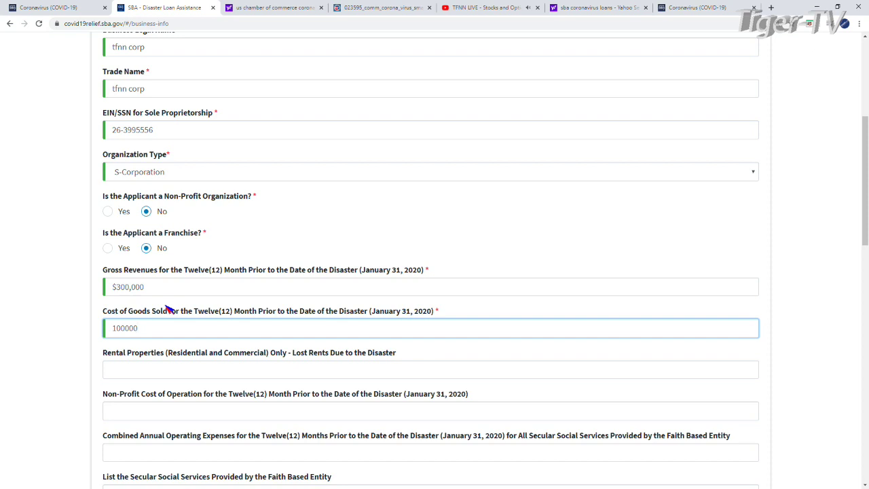
click(278, 368)
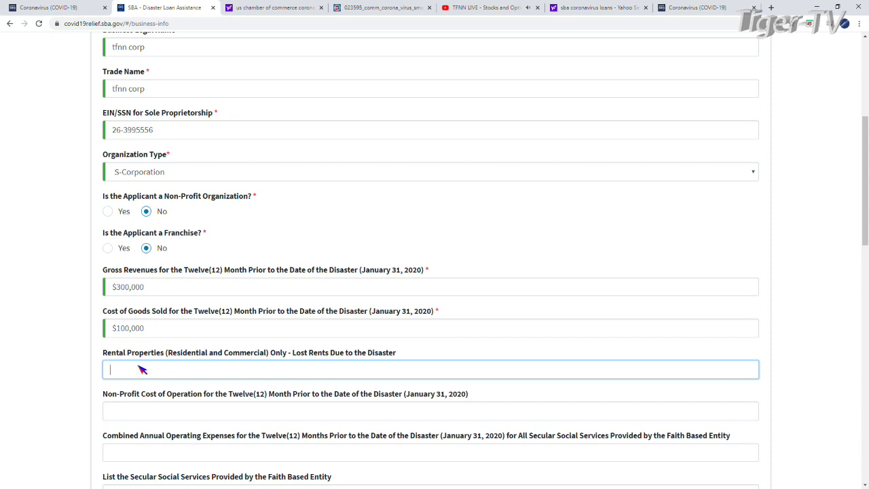
scroll(142, 369, down, 1)
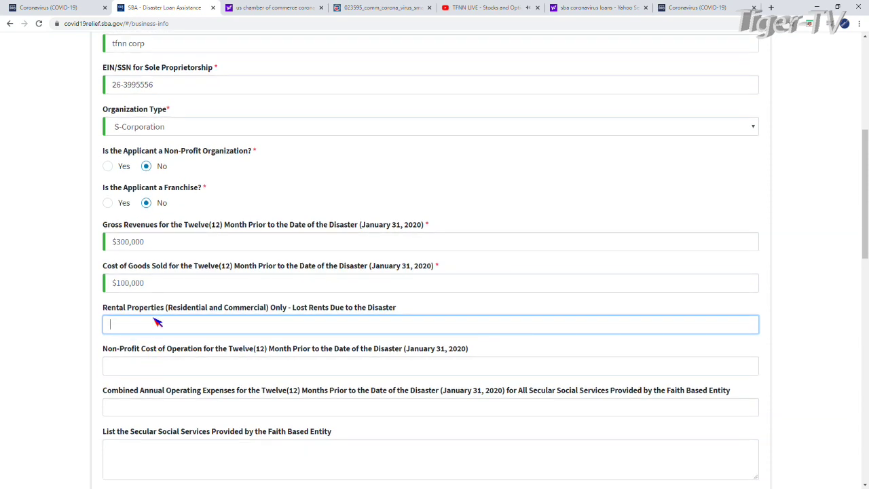
scroll(161, 324, down, 1)
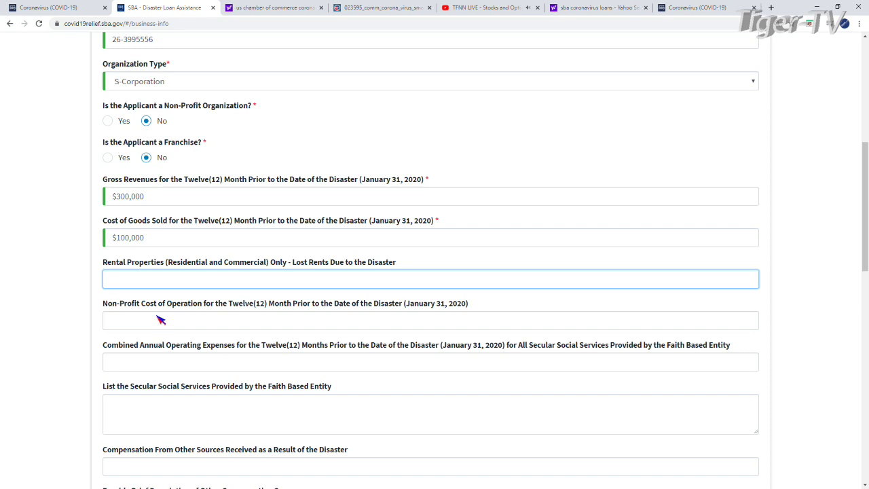
scroll(183, 327, down, 2)
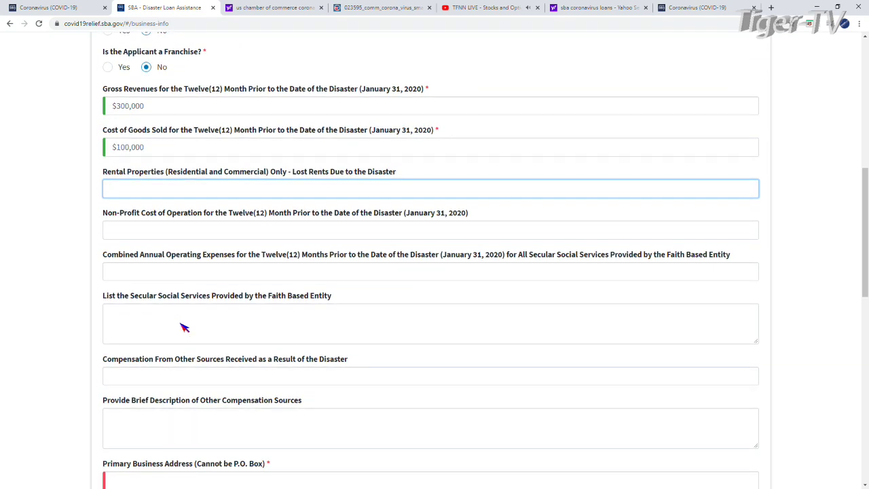
scroll(180, 324, down, 1)
scroll(180, 325, down, 3)
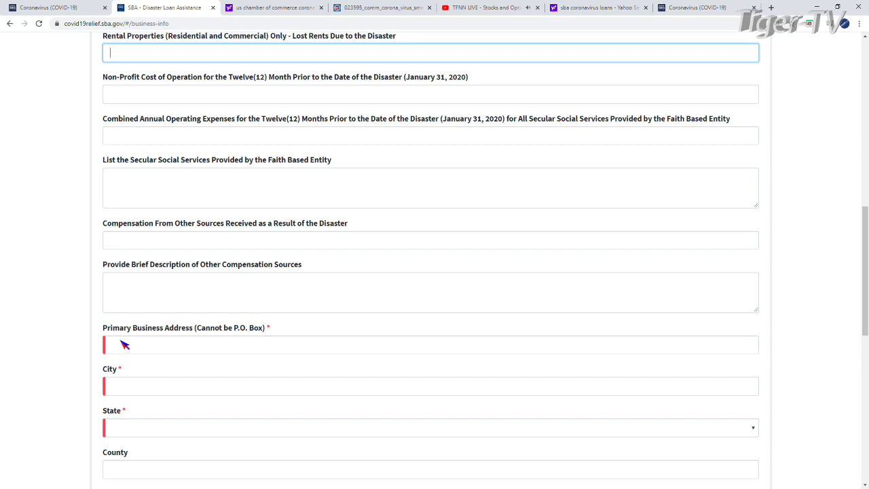
Enter the business street address and city, and choose Florida as the state.
click(158, 349)
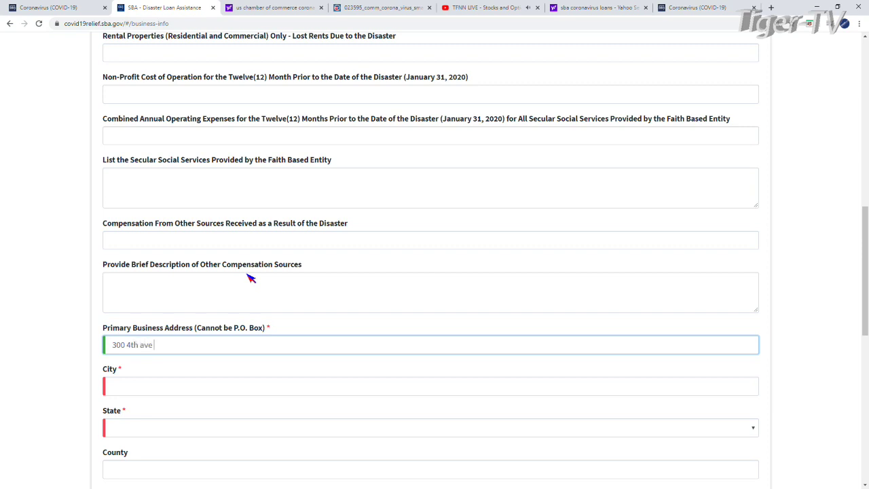
click(113, 391)
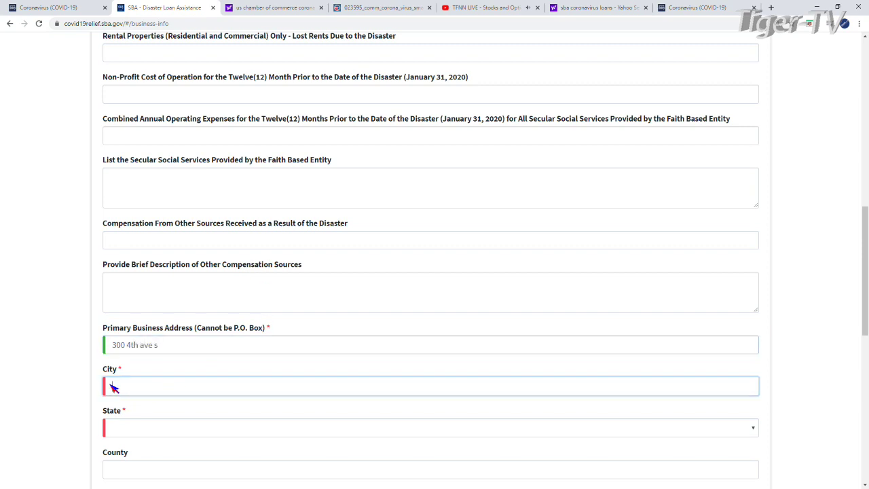
text(st petersburg)
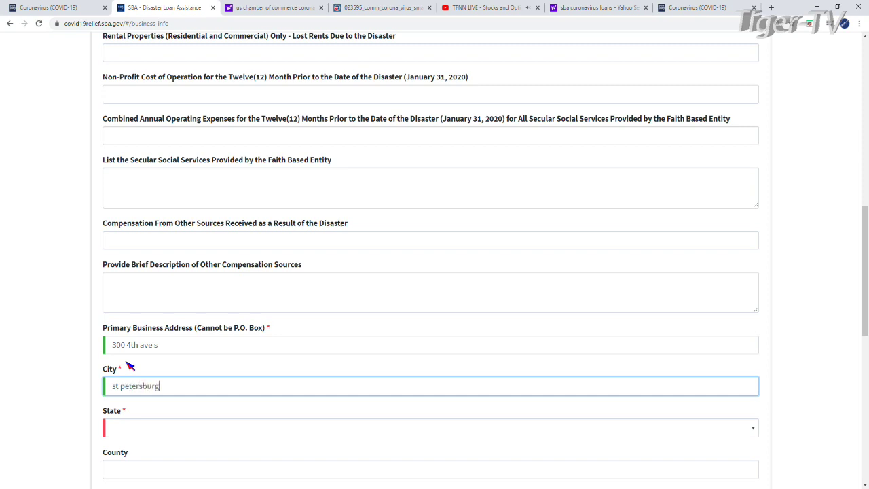
click(150, 432)
scroll(147, 353, down, 1)
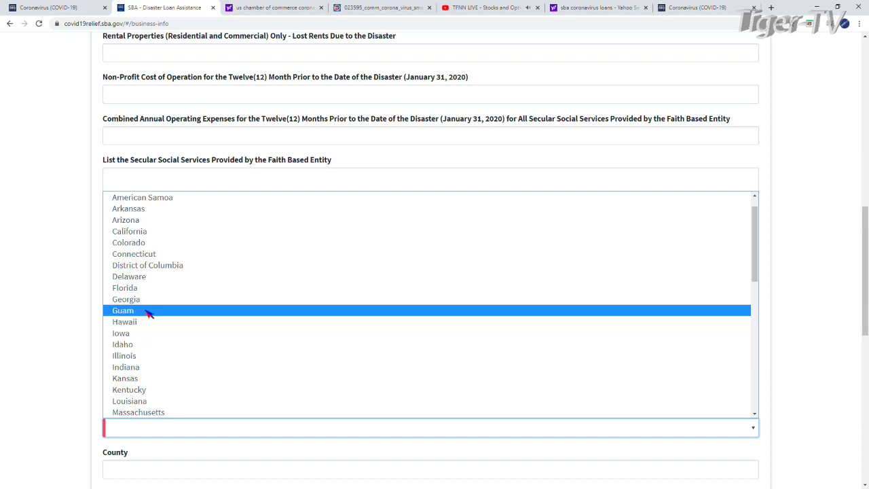
click(141, 289)
scroll(607, 412, down, 2)
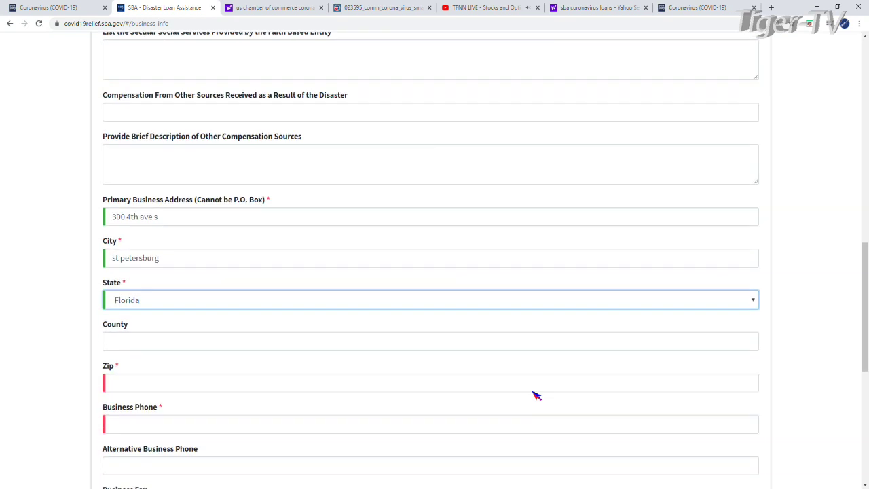
scroll(536, 395, down, 1)
Fill in the business Zip code and begin entering the business phone number.
click(134, 331)
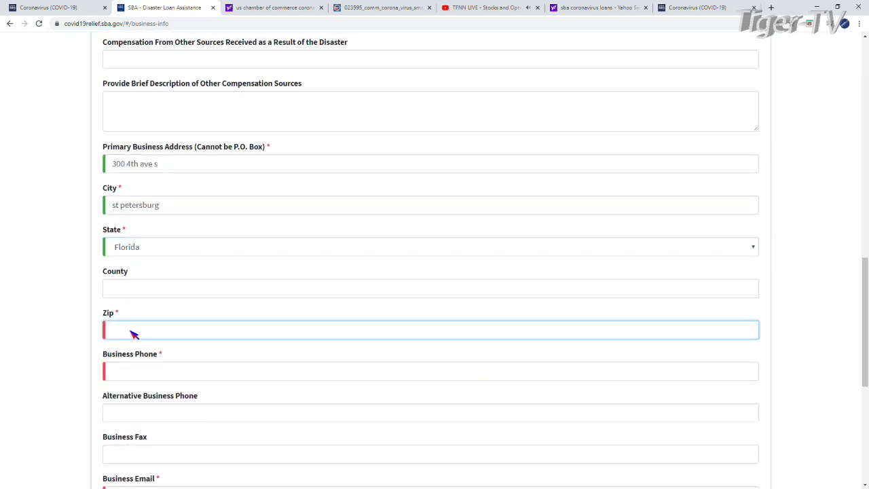
text(33)
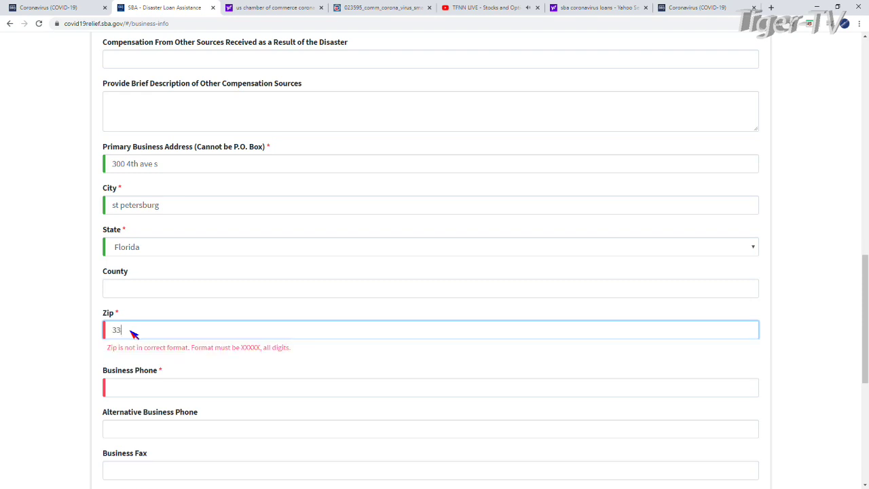
text(701)
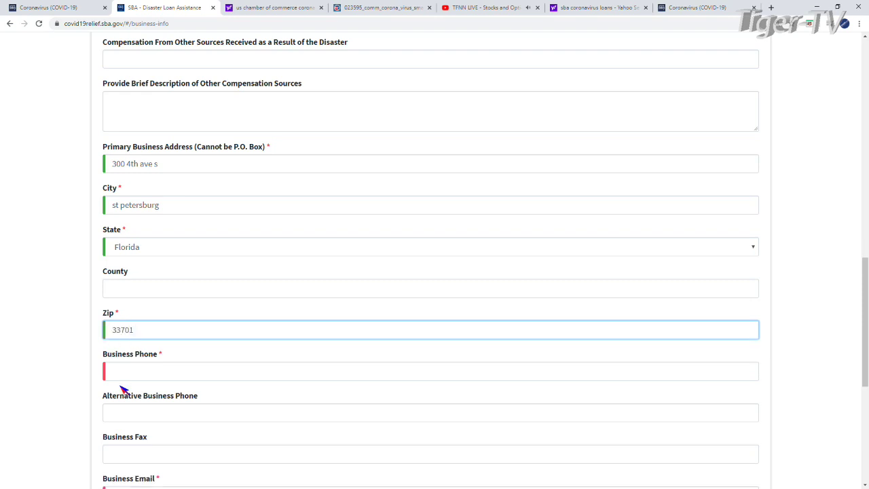
click(127, 372)
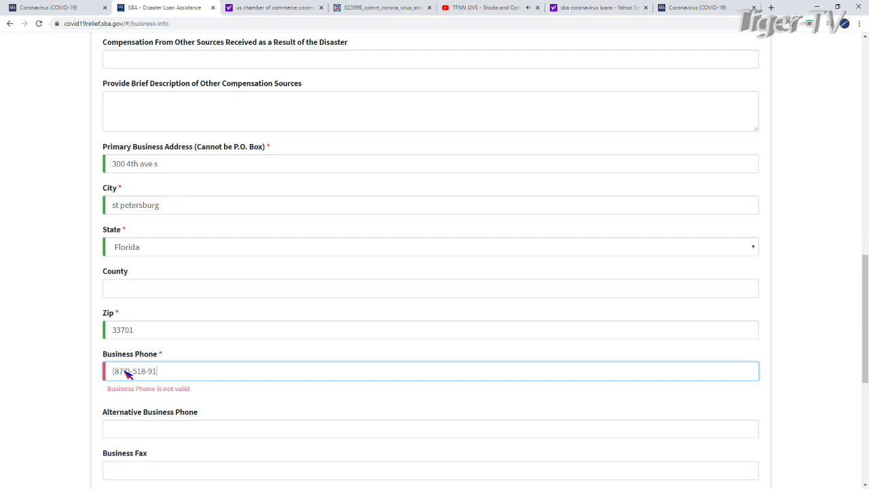
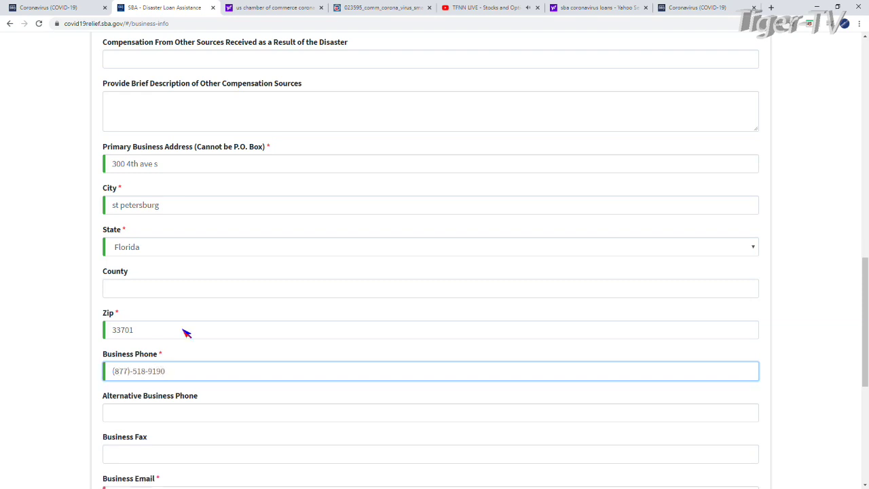
Enter the business e-mail address.
click(202, 415)
scroll(203, 414, down, 2)
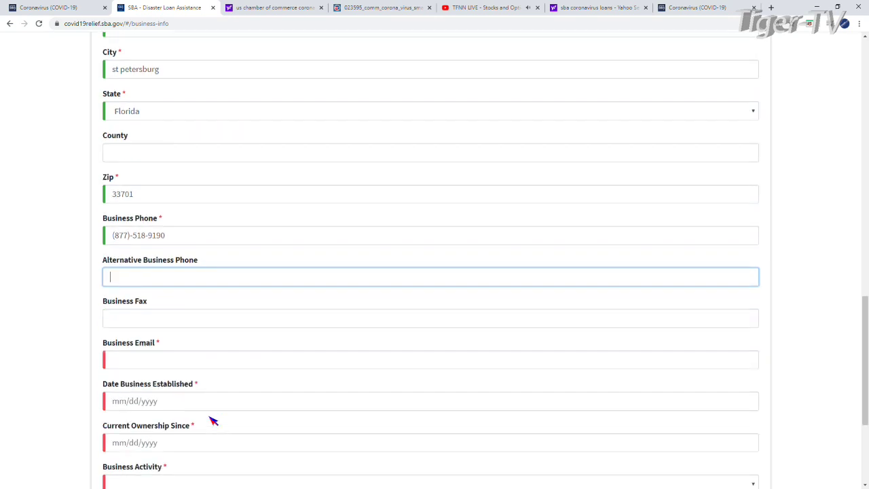
click(131, 363)
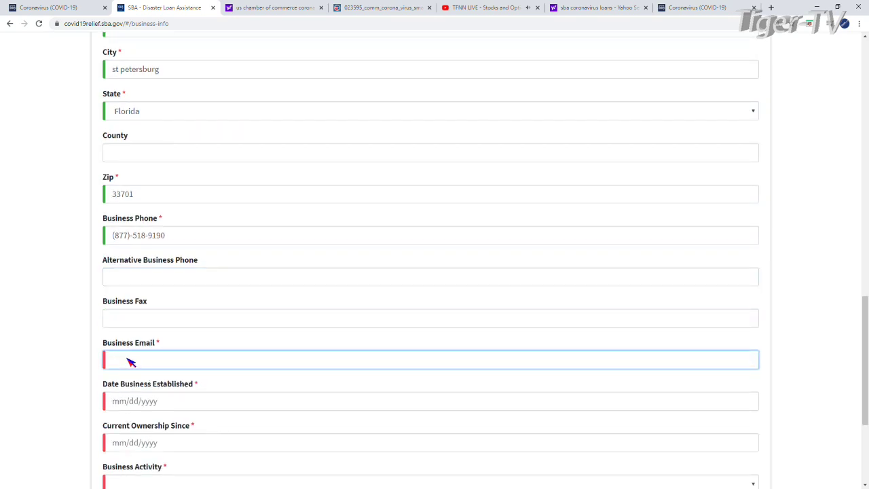
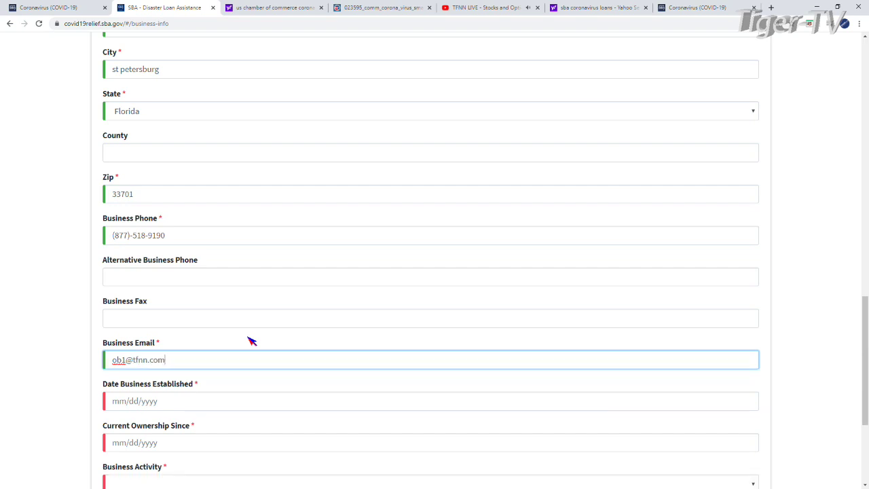
Set Date Business Established and Current Ownership Since to 04/12/1994, fixing a mistyped year.
click(154, 405)
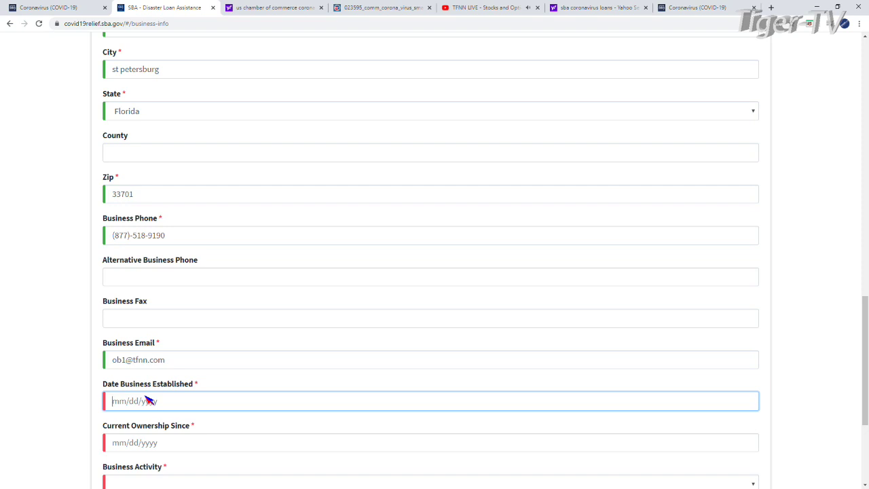
text(04)
text(/12/019)
click(232, 448)
click(180, 403)
key(BackSpace)
key(BackSpace)
key(BackSpace)
key(BackSpace)
key(BackSpace)
key(BackSpace)
key(BackSpace)
key(BackSpace)
text(/12/1994)
click(190, 441)
scroll(159, 367, down, 2)
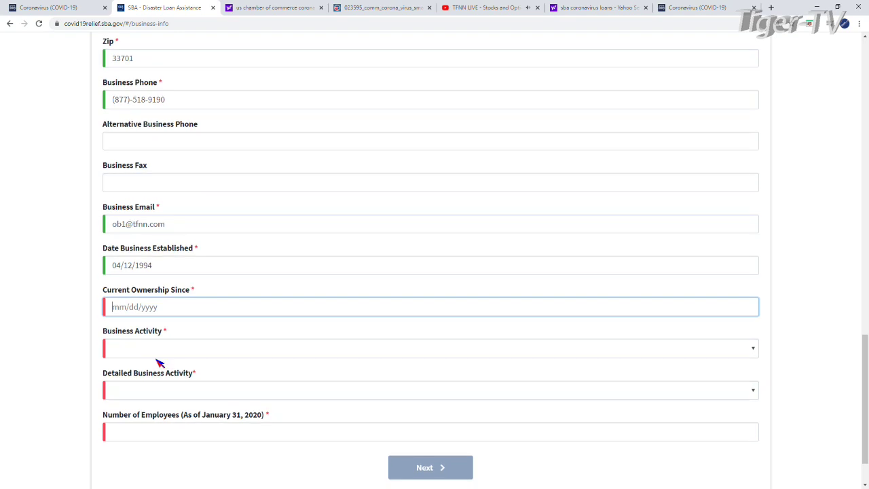
text(04/12/1994)
Set the business activity to Finance, replacing an initial Educational Services choice.
click(141, 350)
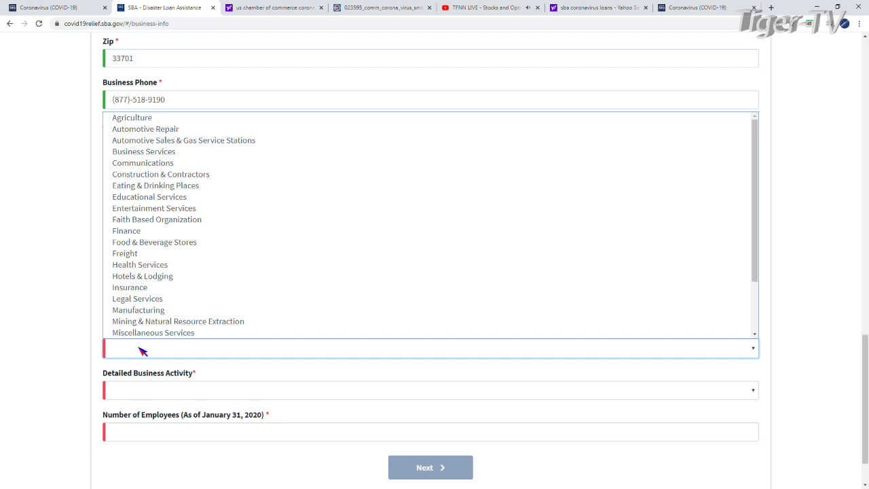
click(183, 200)
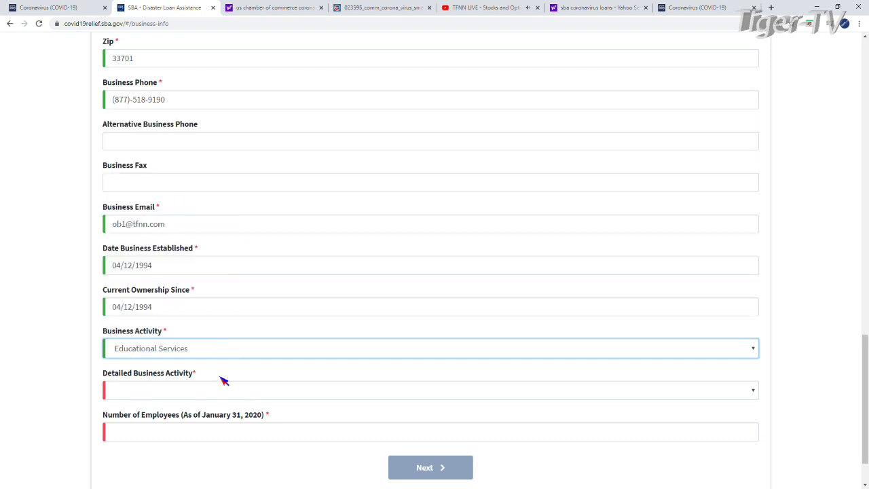
click(181, 391)
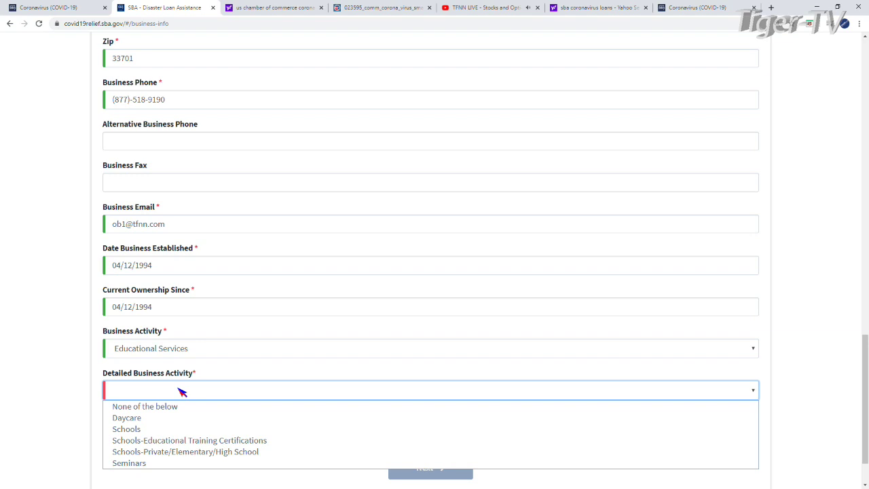
click(185, 350)
scroll(202, 333, down, 1)
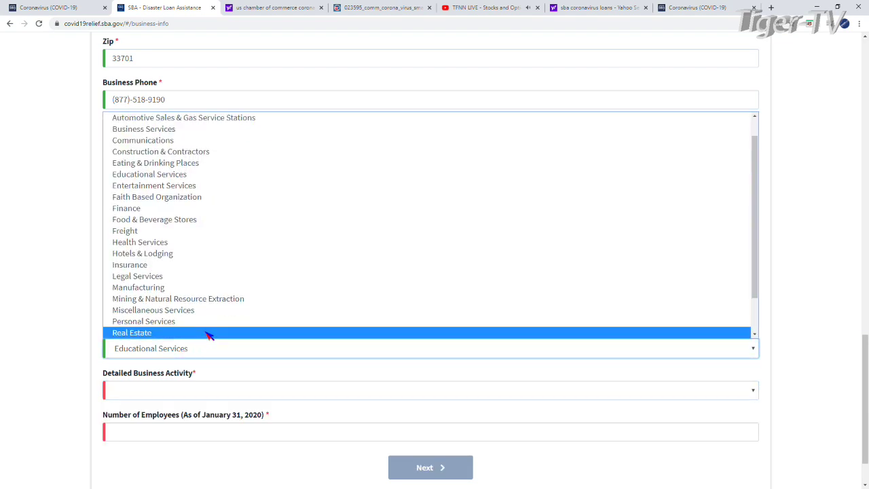
scroll(207, 334, down, 2)
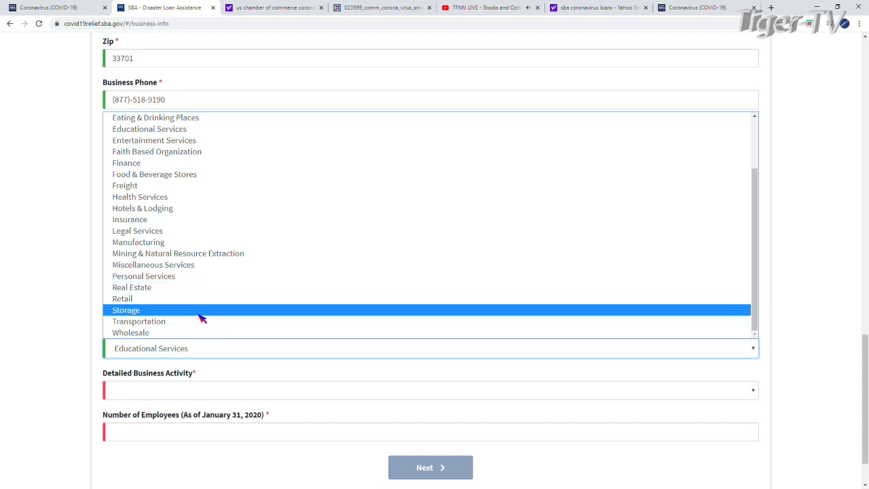
scroll(183, 316, up, 3)
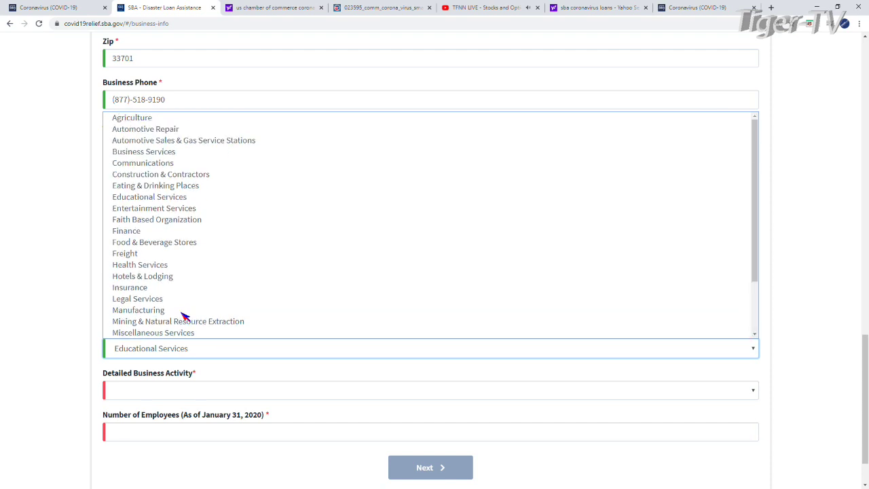
click(138, 230)
Choose Finance-Other as the detailed activity and enter 10 employees.
click(161, 390)
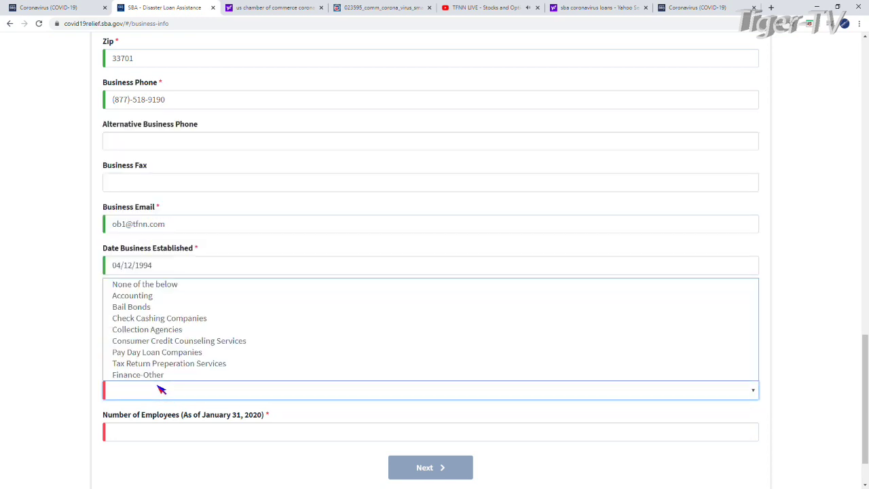
click(160, 374)
scroll(344, 428, down, 1)
click(131, 370)
text(10)
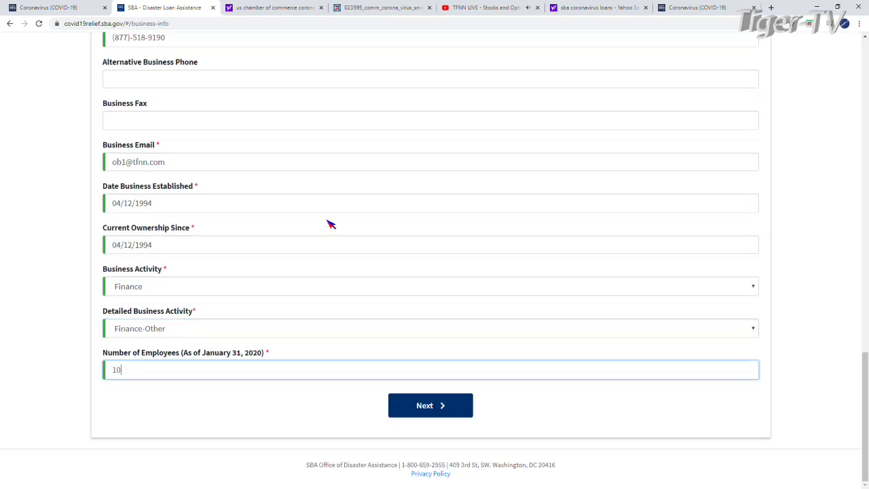
Review the completed Business Information form and advance to the Business Owners Information step.
scroll(343, 219, up, 1)
scroll(353, 215, up, 10)
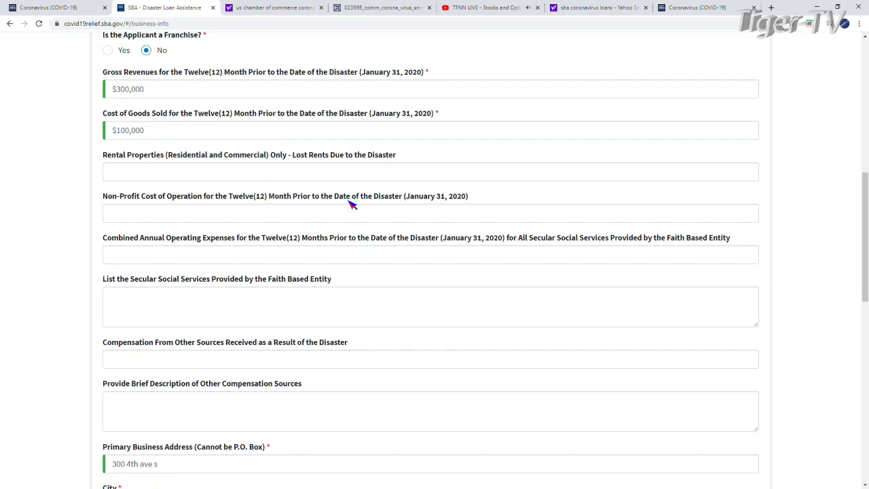
scroll(351, 201, up, 3)
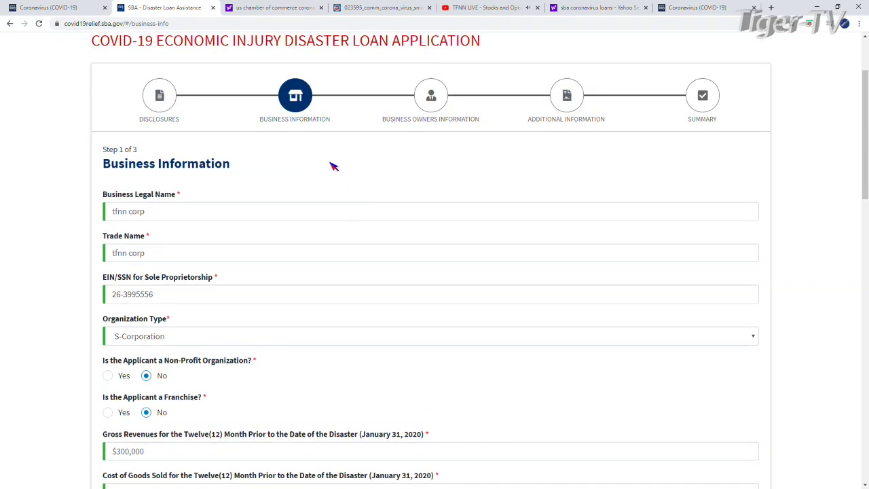
scroll(459, 253, down, 15)
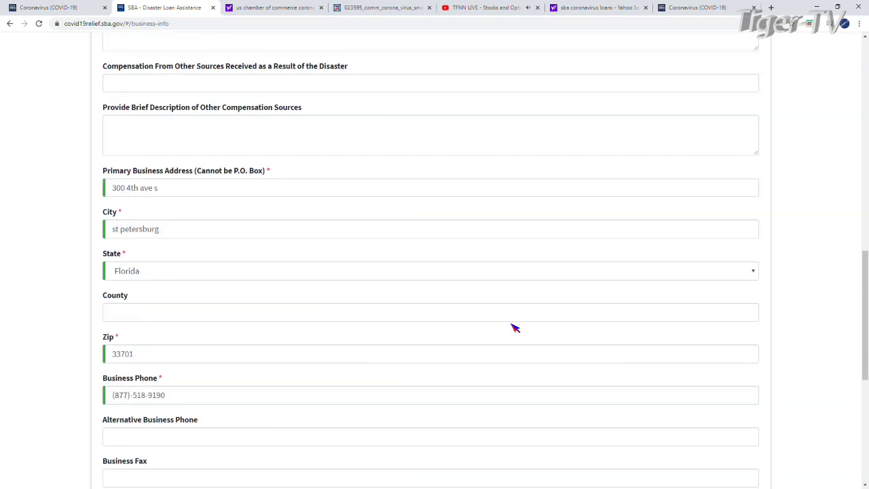
click(430, 406)
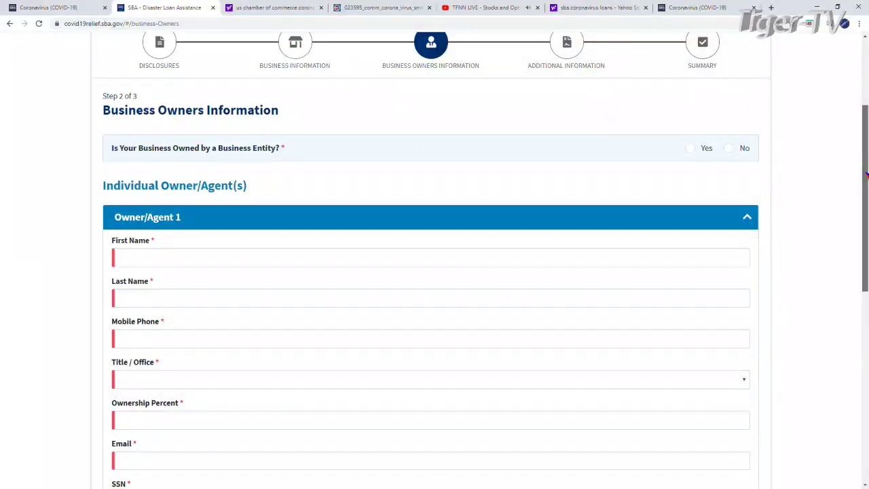
Enter the owner's first name, last name and mobile phone number.
click(151, 251)
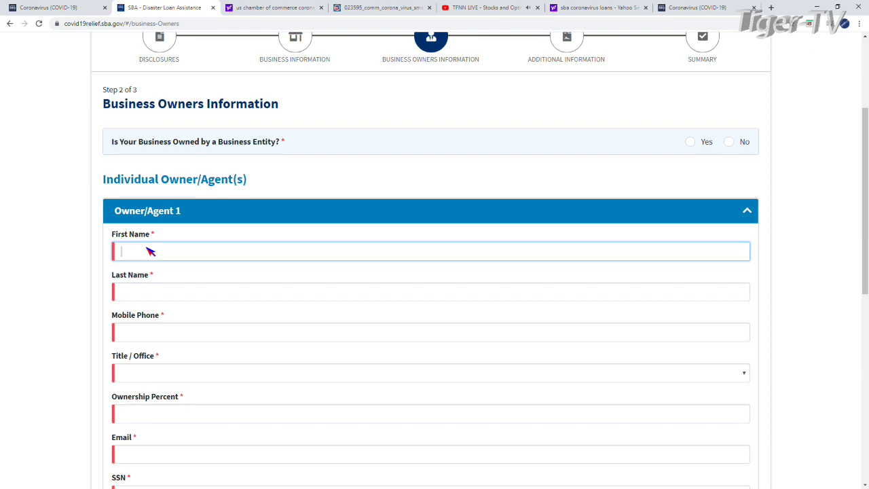
click(140, 294)
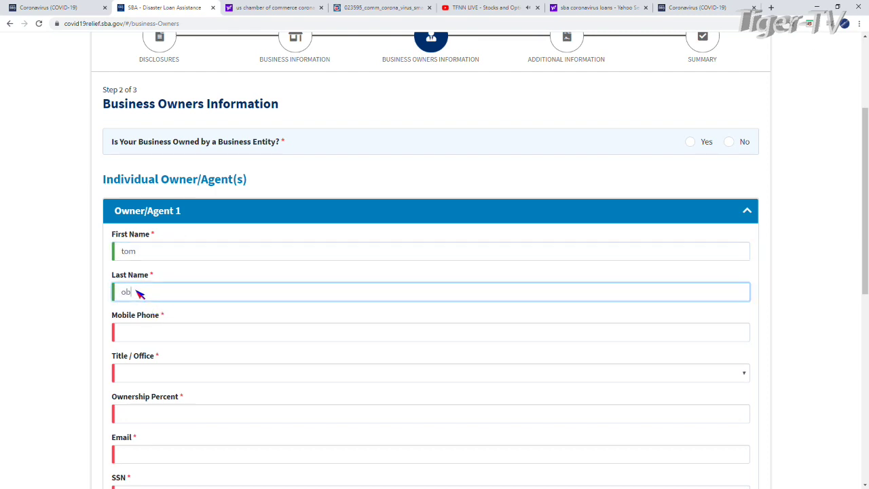
click(138, 332)
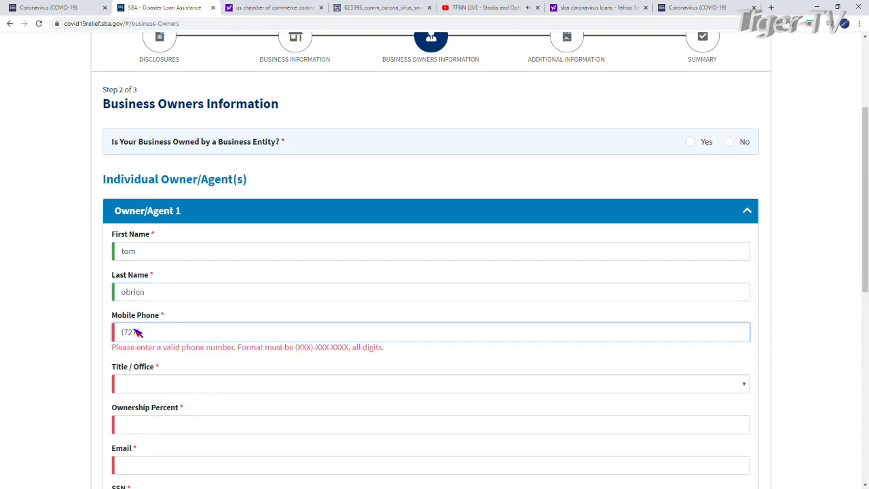
Set the owner's title to CEO and ownership percent to 100.
click(163, 377)
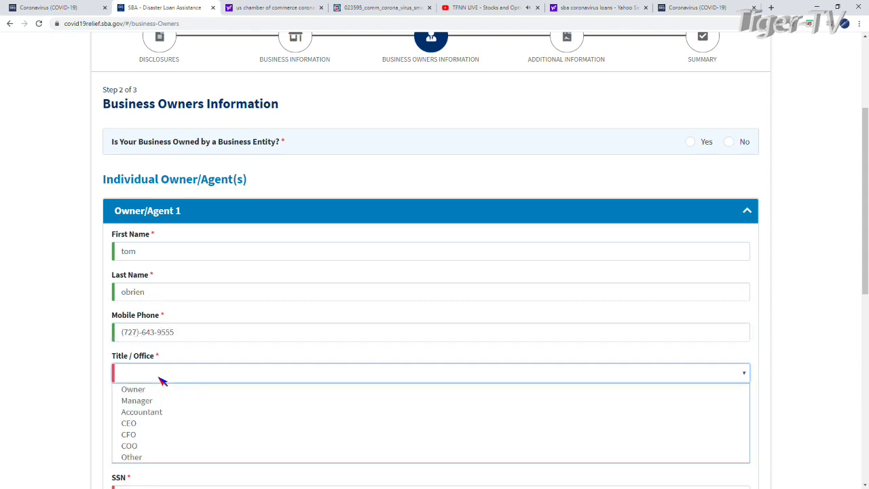
click(169, 378)
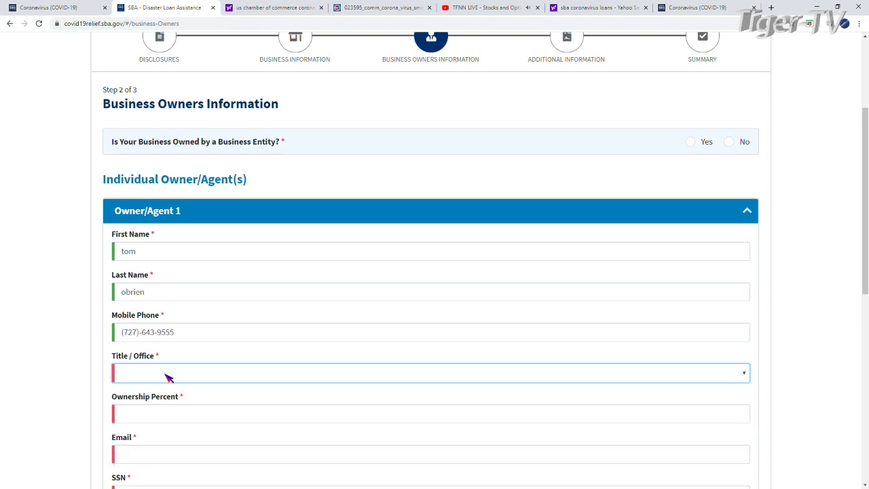
click(136, 374)
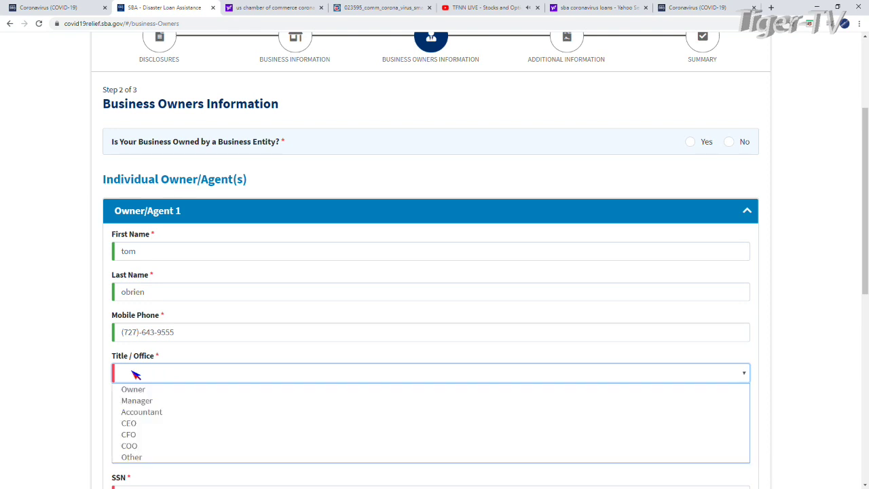
click(142, 423)
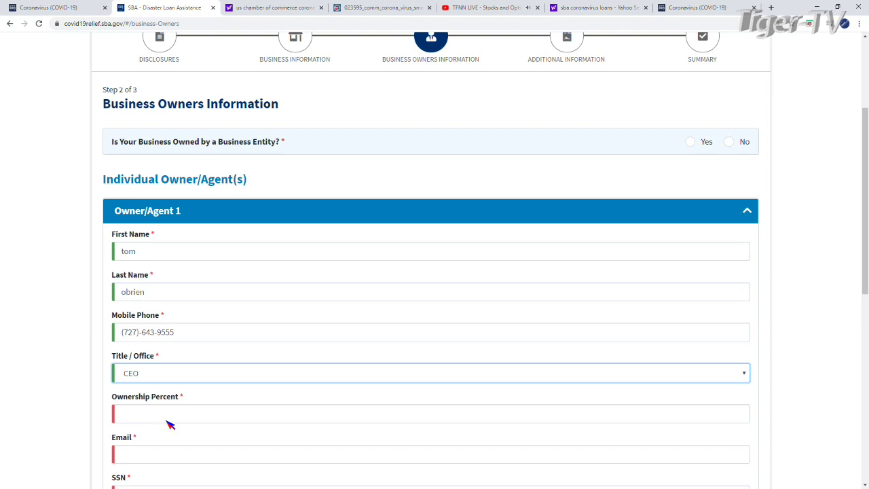
click(139, 416)
text(100)
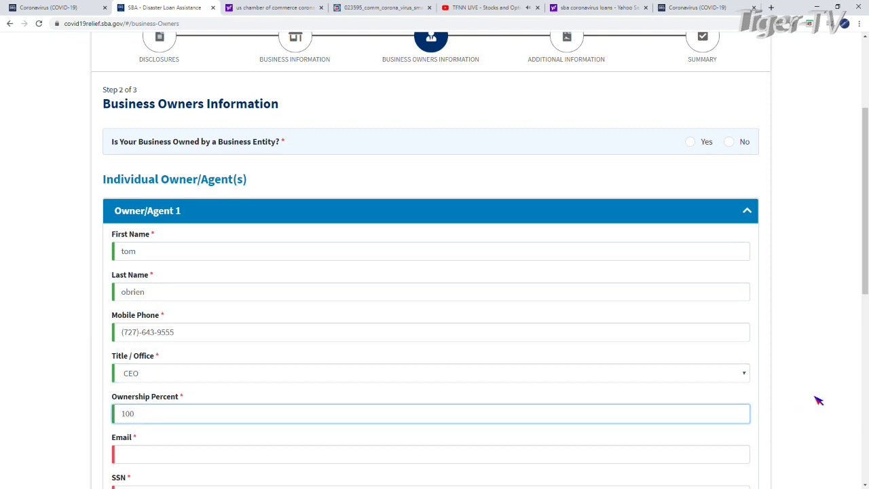
Fill in the owner's e-mail address, SSN and date of birth.
drag(864, 292, 864, 357)
click(135, 288)
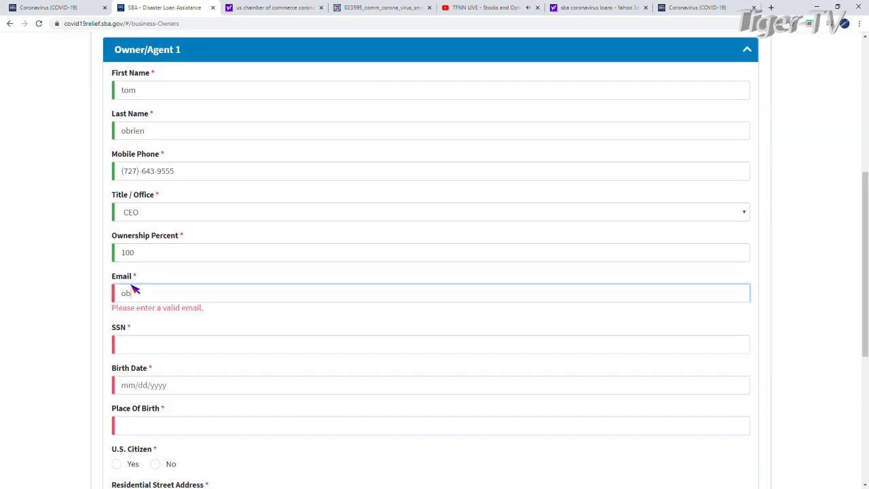
click(134, 334)
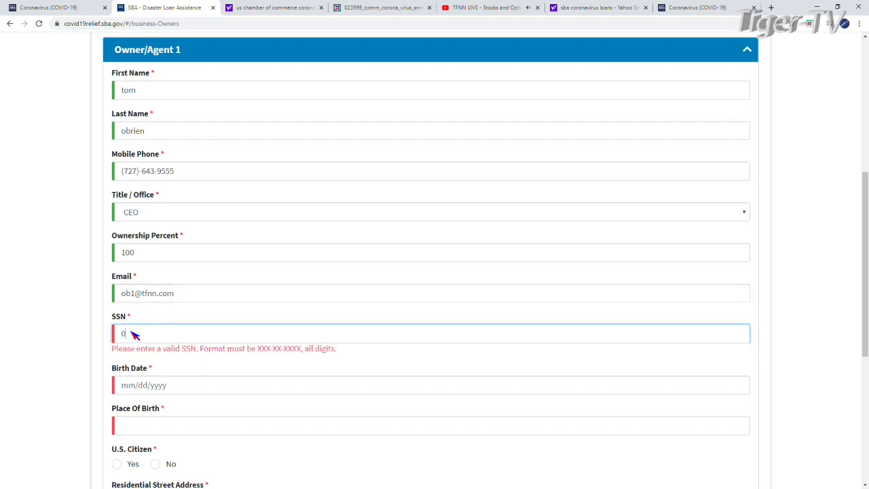
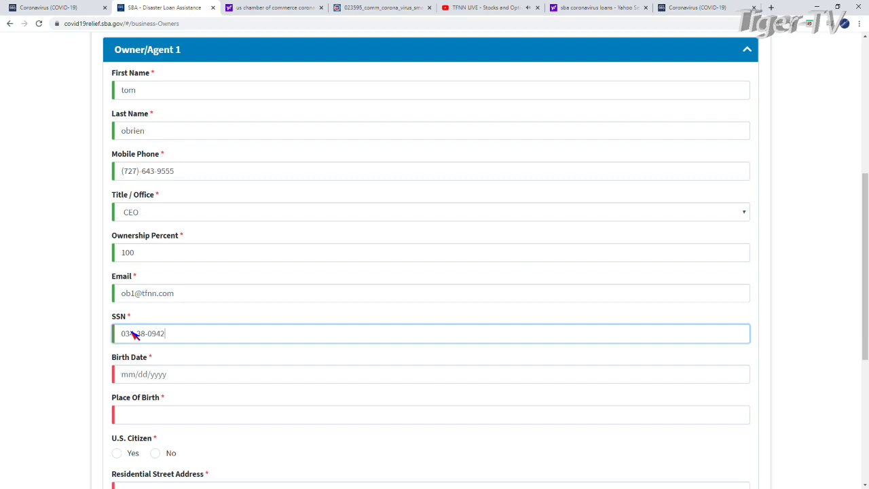
click(184, 379)
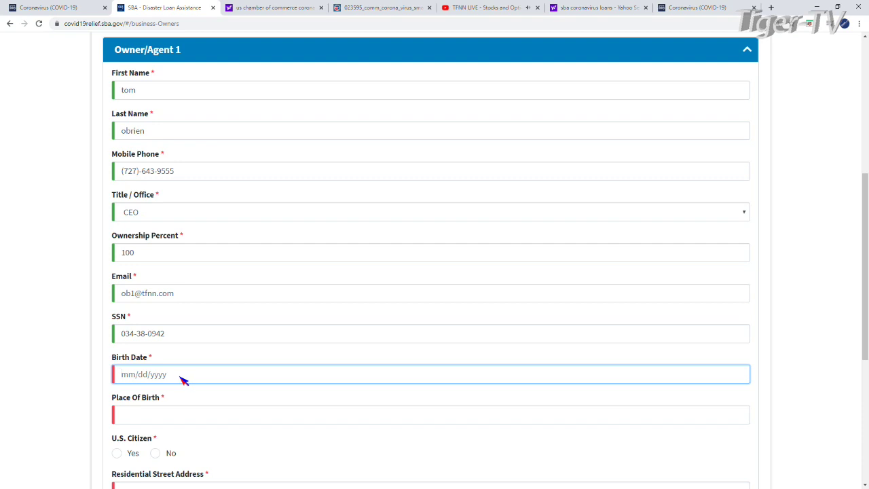
Enter the owner's place of birth and mark them as a U.S. citizen.
click(142, 415)
text(bos)
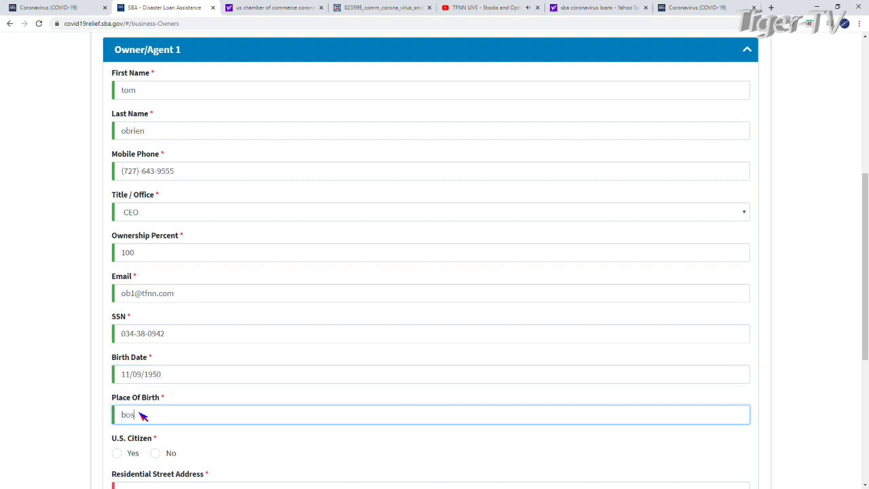
text(ton)
scroll(224, 420, down, 3)
click(117, 272)
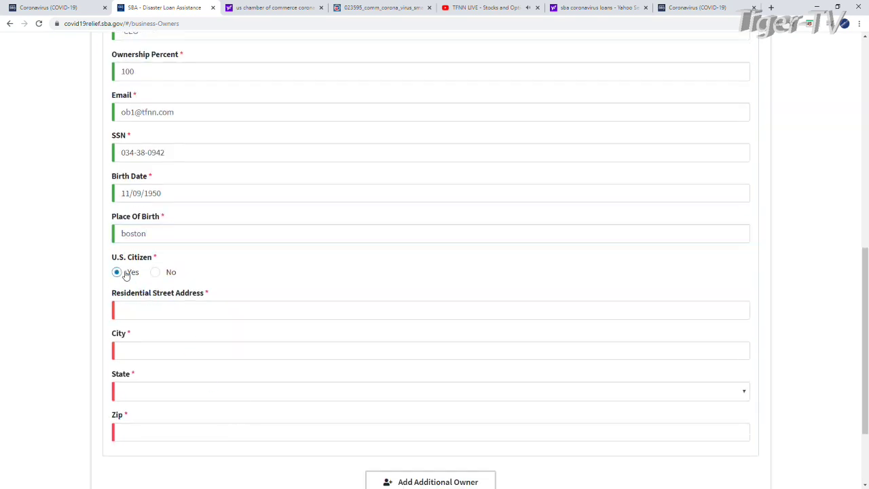
Fill in the owner's residential street address, city, state and Zip code.
click(155, 313)
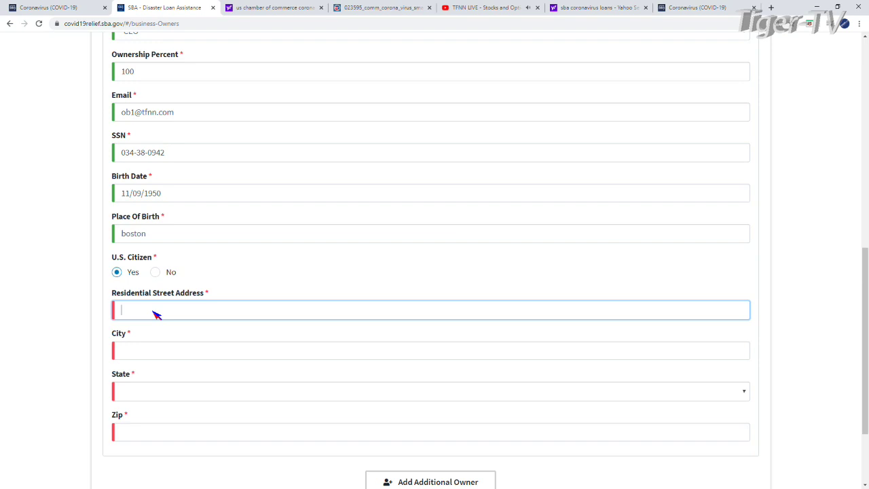
click(148, 353)
text(St)
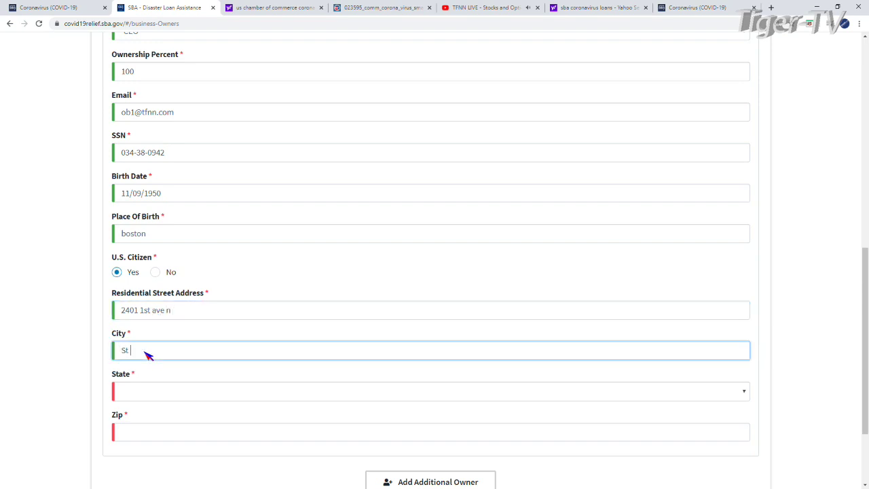
text( Petersburg)
click(163, 391)
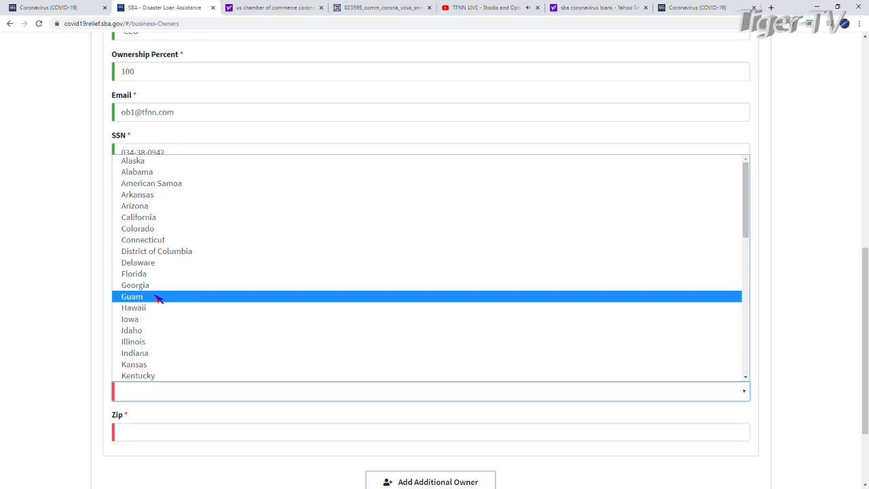
click(146, 275)
click(147, 435)
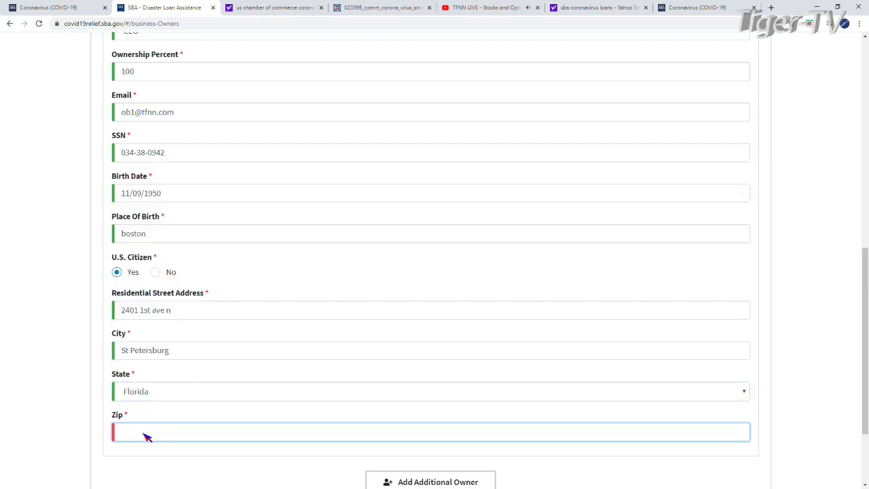
text(33)
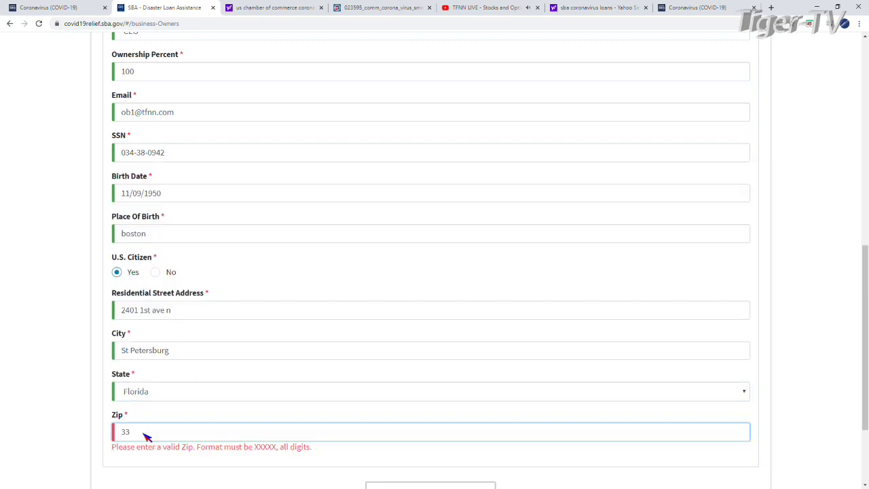
text(713)
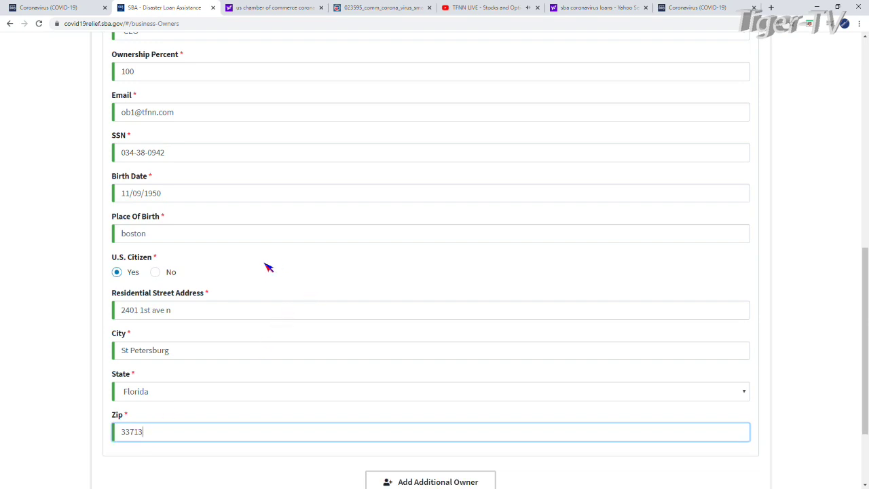
scroll(270, 266, up, 7)
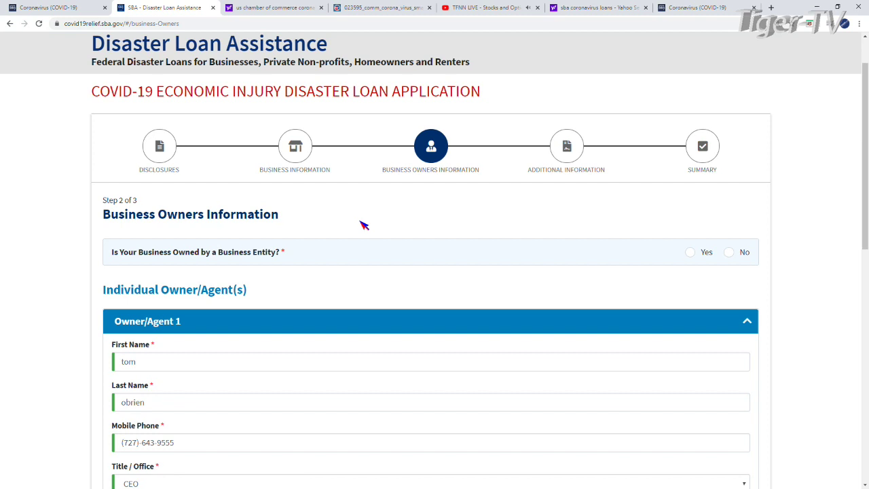
Answer No to business-entity ownership and advance to the Additional Information step.
scroll(363, 224, down, 8)
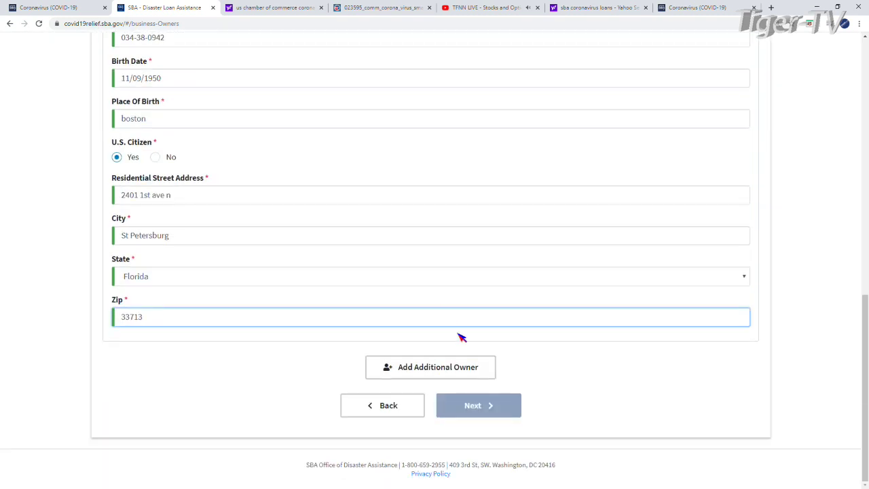
click(497, 412)
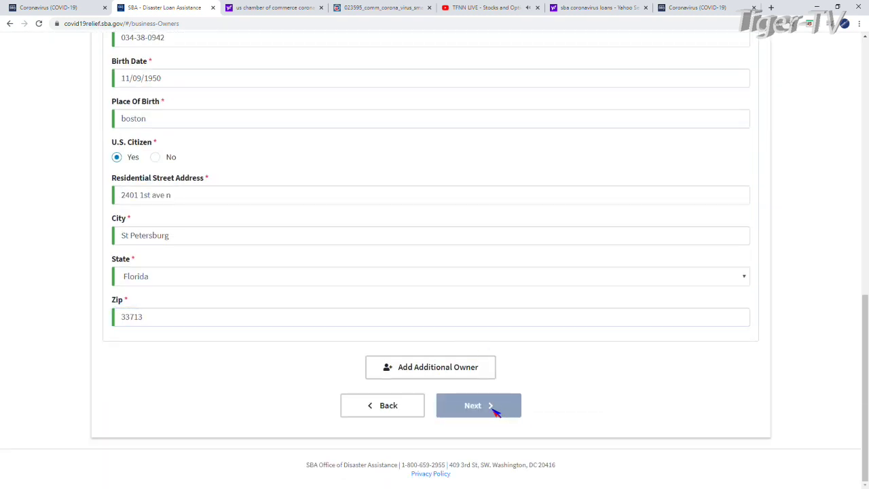
scroll(278, 336, up, 6)
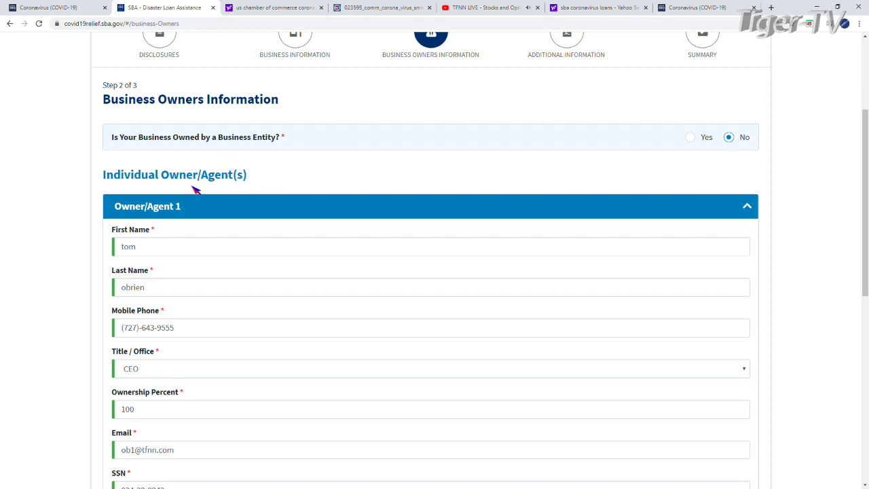
scroll(461, 314, down, 7)
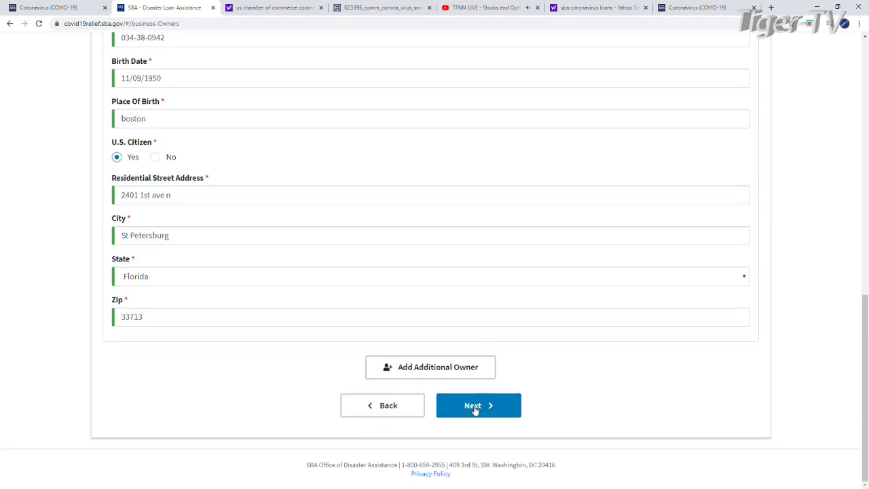
click(478, 408)
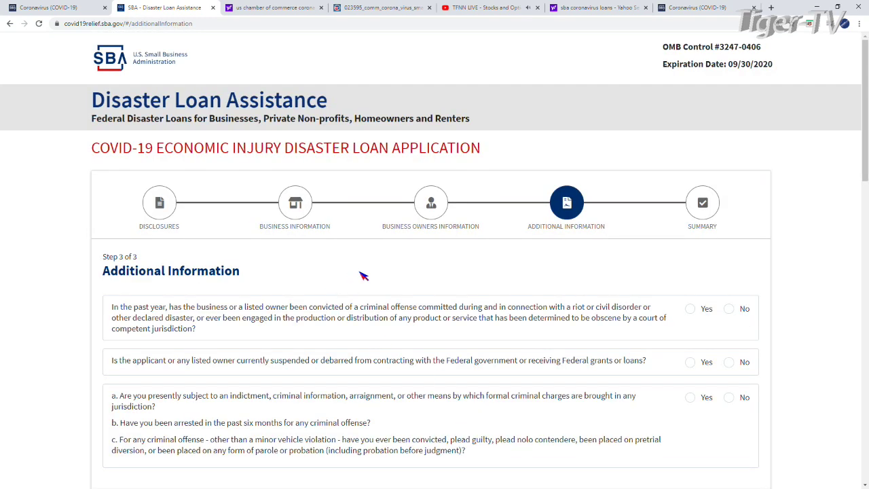
Answer No to the riot/obscenity conviction, suspension/debarment, and criminal charges questions.
scroll(363, 274, down, 3)
scroll(261, 234, up, 2)
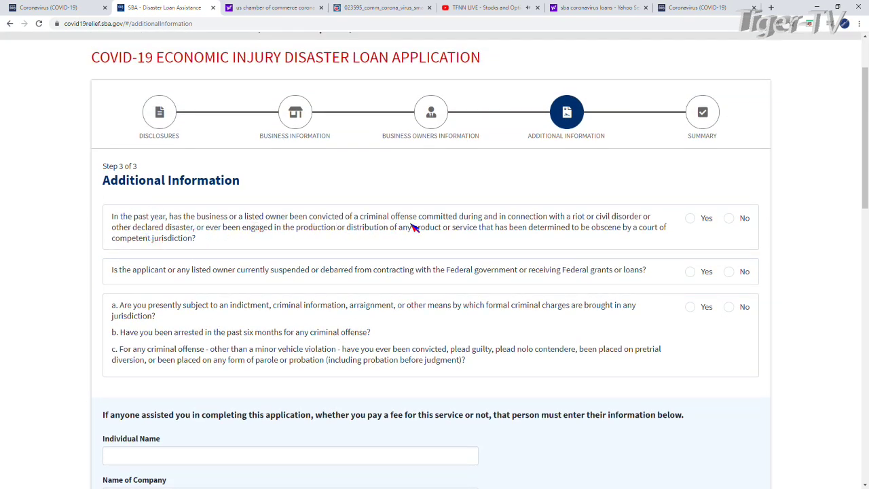
click(732, 221)
click(730, 272)
click(729, 308)
scroll(294, 312, down, 1)
scroll(294, 312, down, 3)
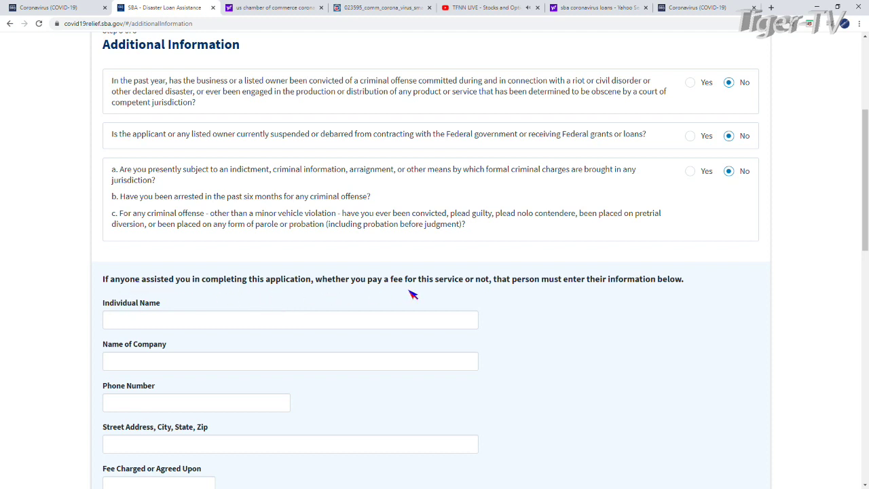
Tick the checkbox requesting consideration for an advance of up to $10,000.
scroll(387, 320, down, 3)
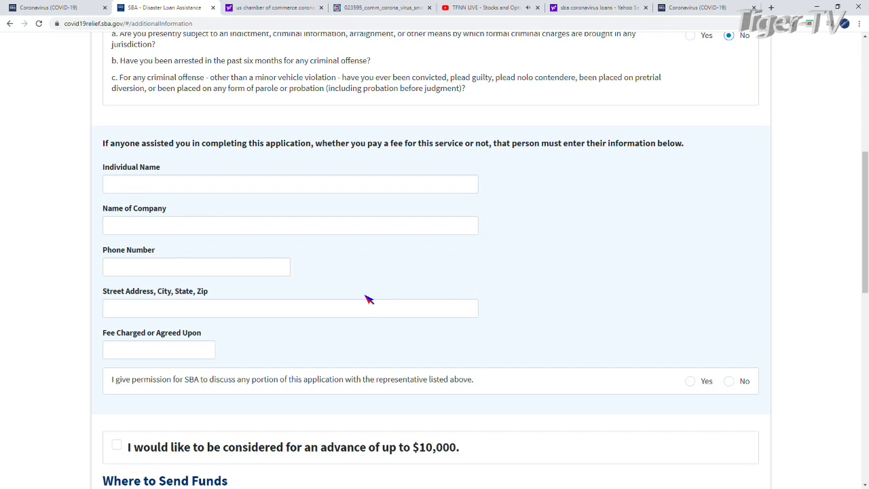
scroll(359, 273, down, 3)
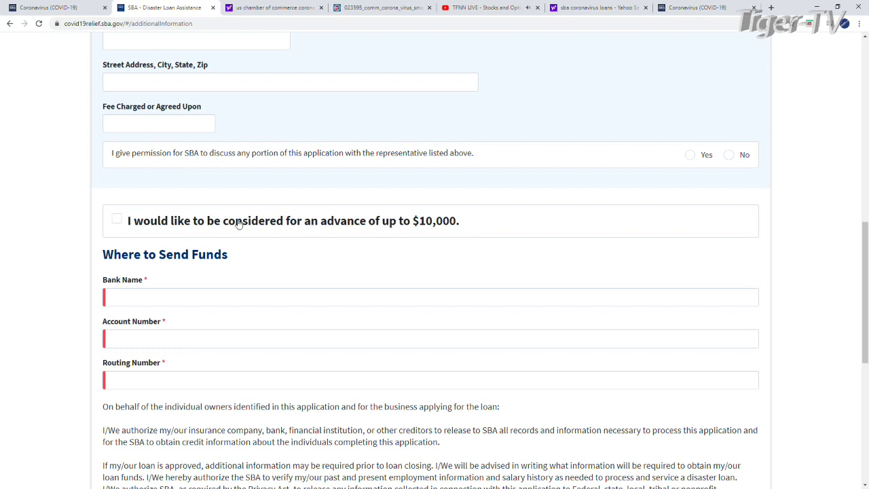
click(117, 220)
drag(865, 328, 865, 438)
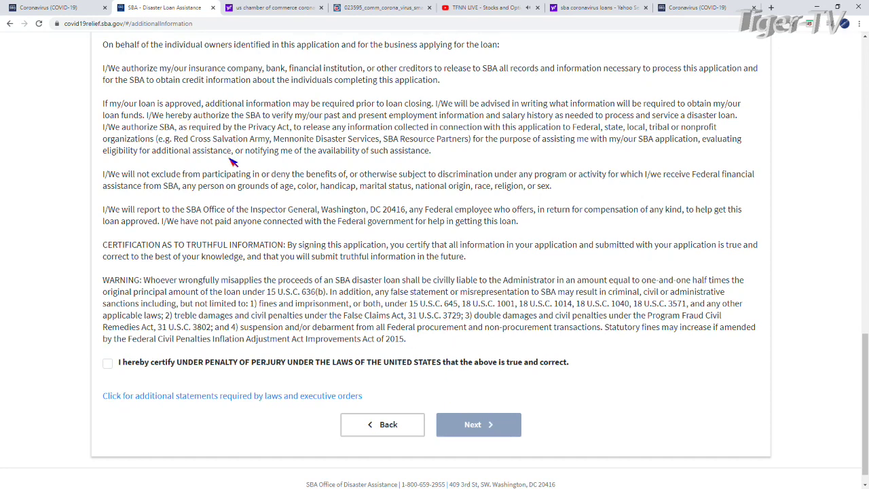
scroll(229, 187, up, 1)
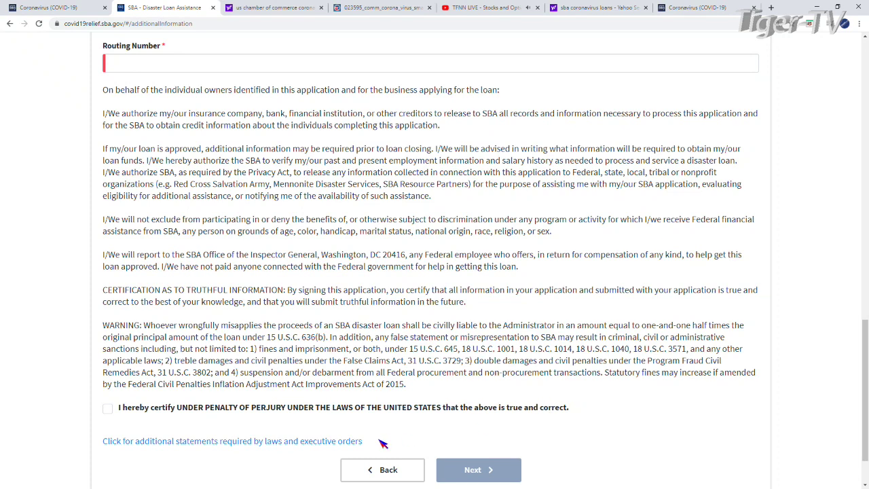
Certify the application under penalty of perjury.
click(108, 408)
scroll(546, 393, down, 1)
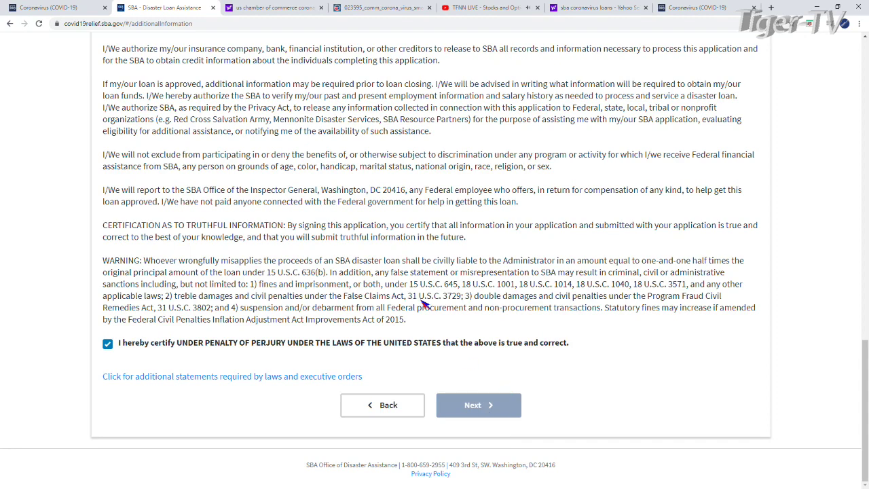
scroll(422, 304, up, 5)
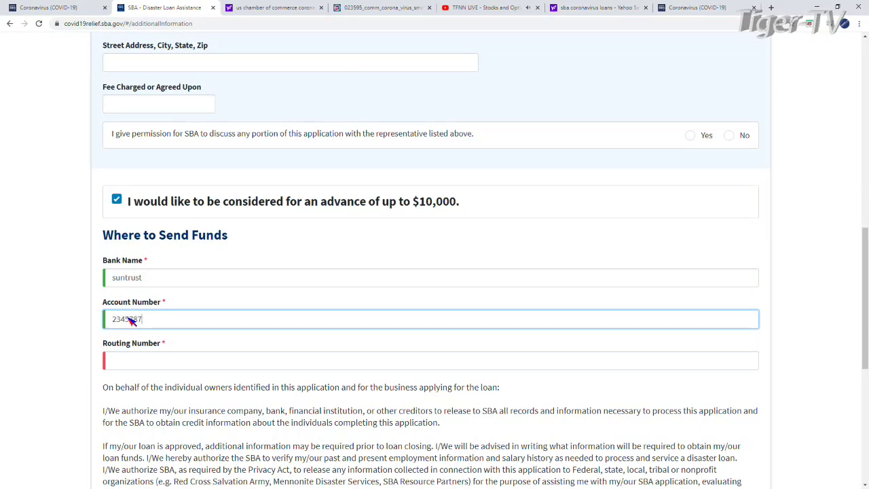
Fill in the bank name, account number and routing number, then continue to Summary.
click(131, 364)
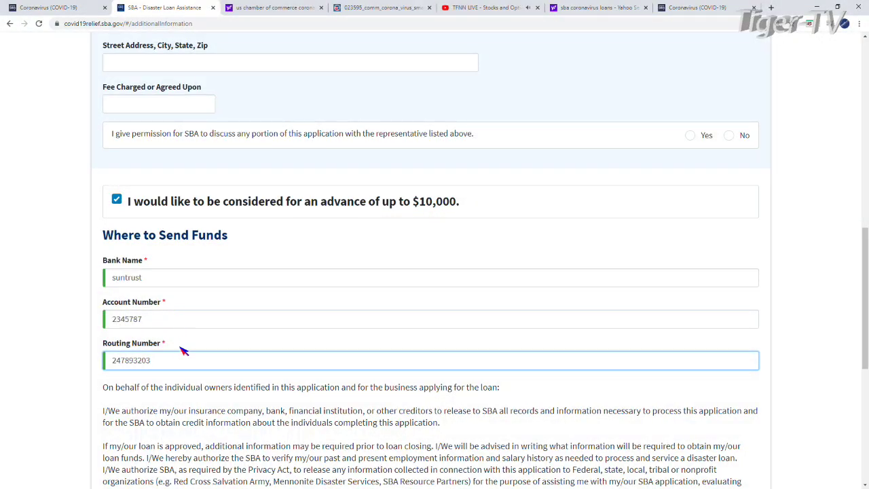
scroll(514, 339, down, 2)
scroll(523, 336, down, 4)
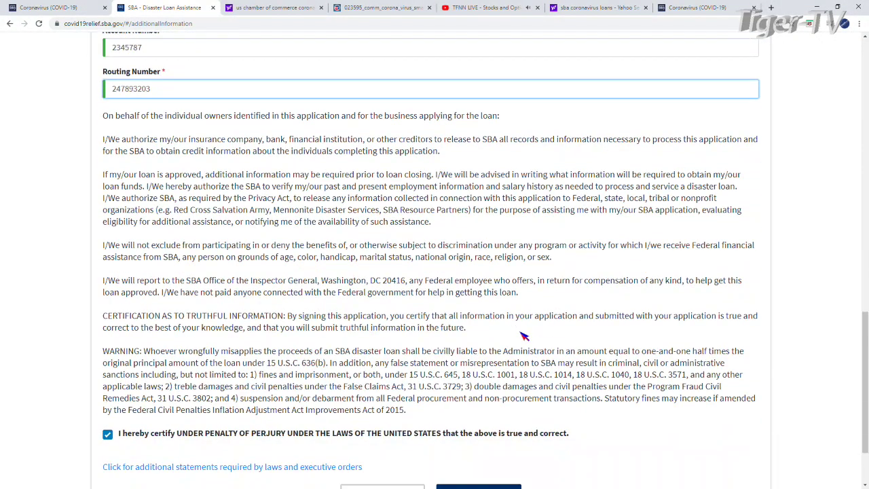
click(479, 405)
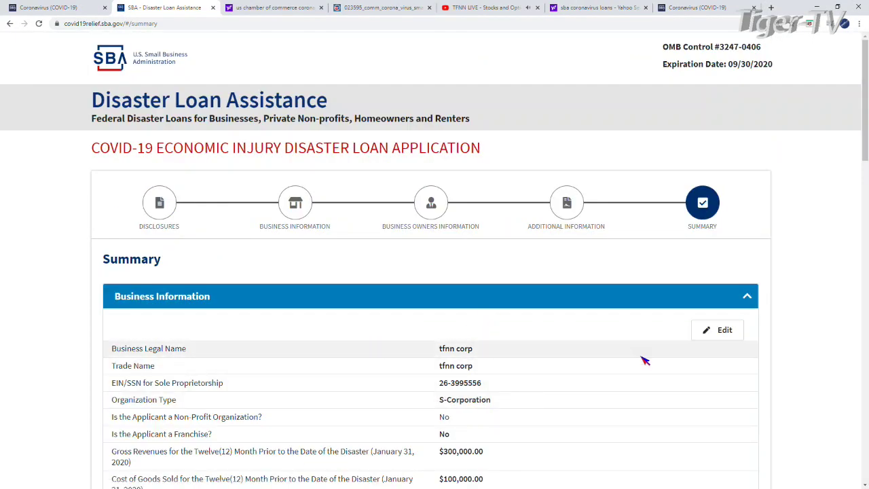
Review the Summary page down to the bottom and check the 'I'm not a robot' reCAPTCHA box.
scroll(509, 306, down, 2)
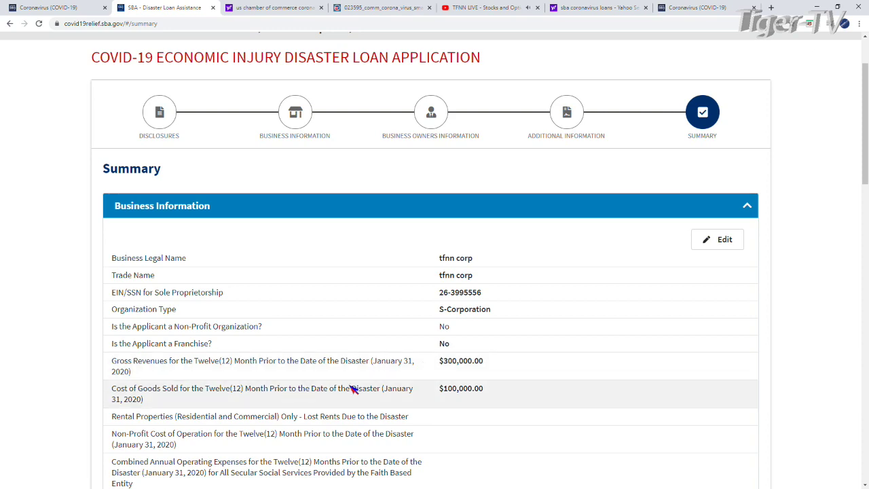
scroll(512, 390, down, 3)
scroll(486, 261, down, 1)
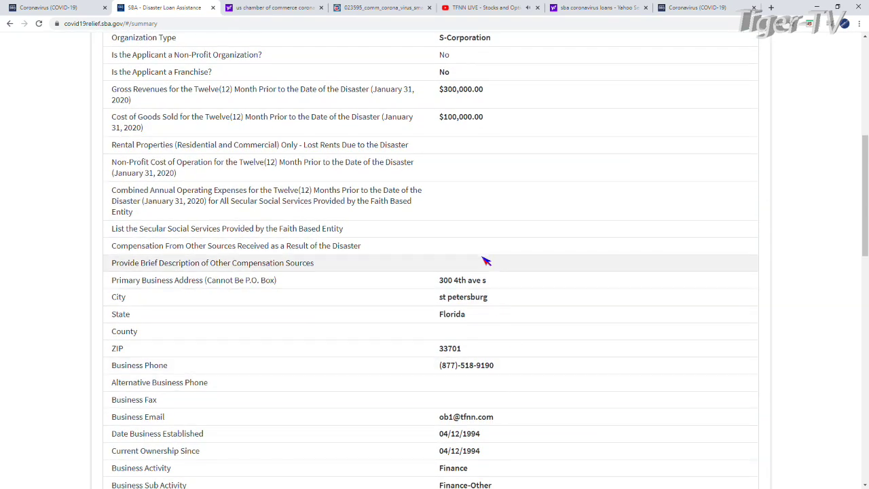
scroll(349, 249, down, 4)
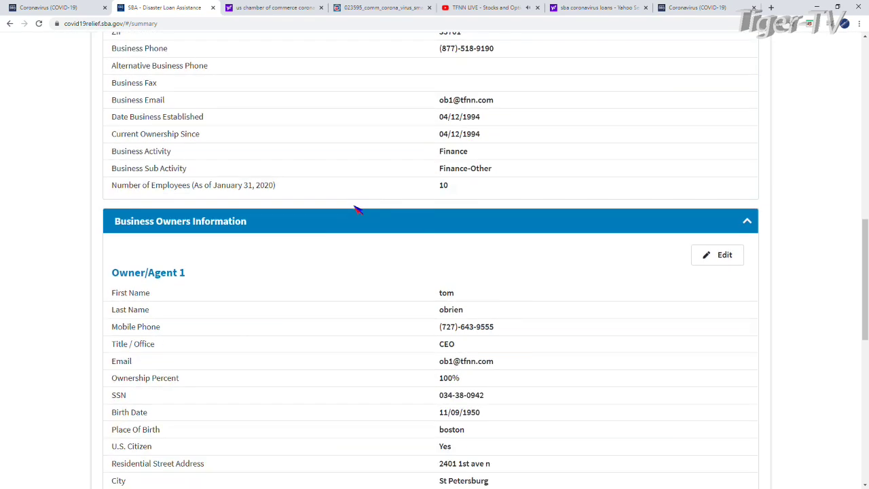
scroll(310, 198, down, 8)
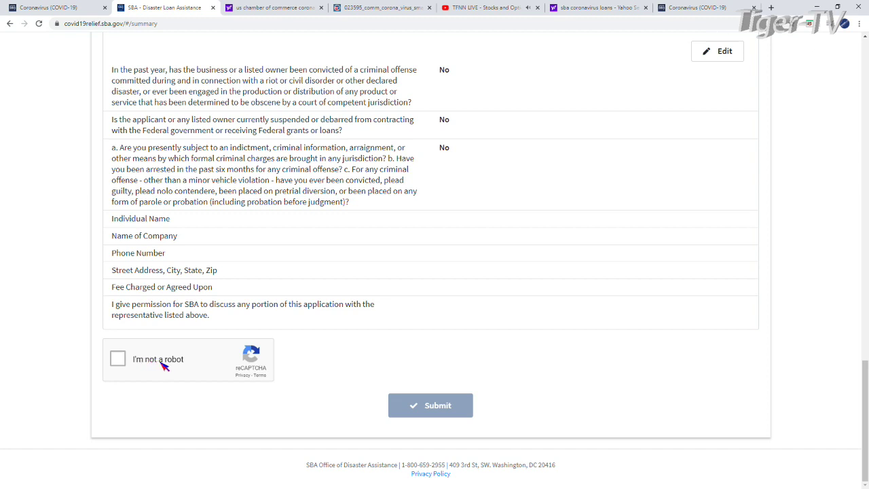
click(119, 359)
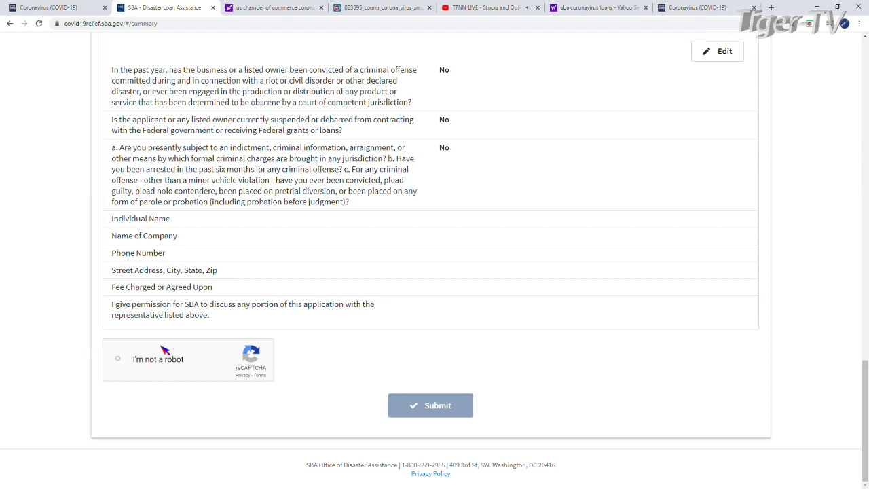